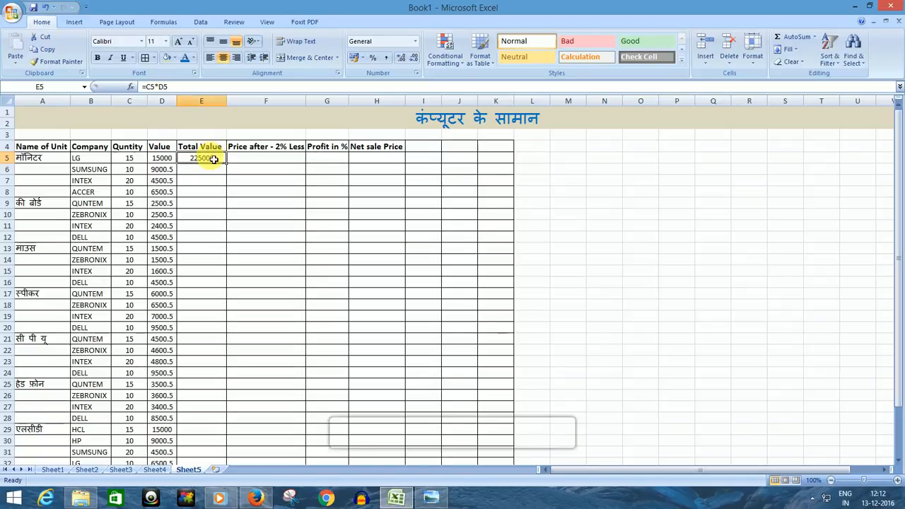
Step: Replace the content of cell E5 with the formula =C5*D5 to multiply quantity by value
{"action": "key", "text": "Delete"}
{"action": "type", "text": "="}
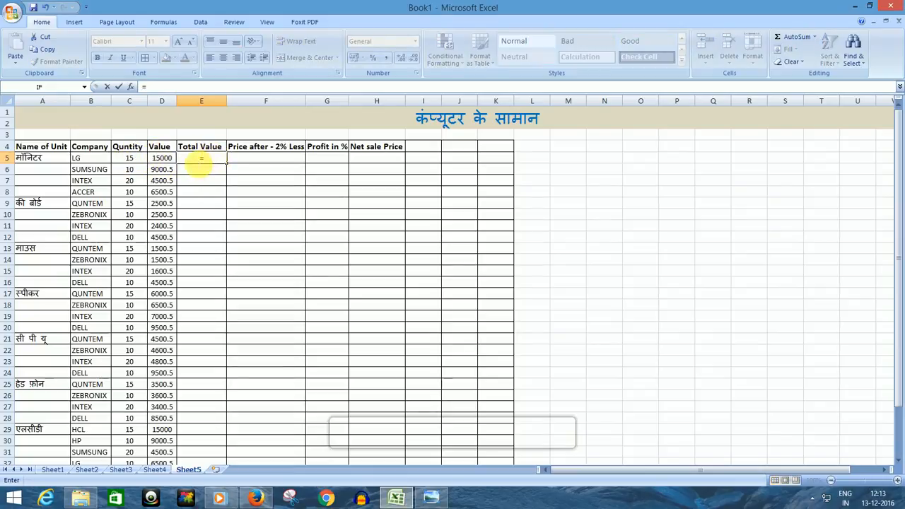
{"action": "left_click", "coordinate": [138, 164]}
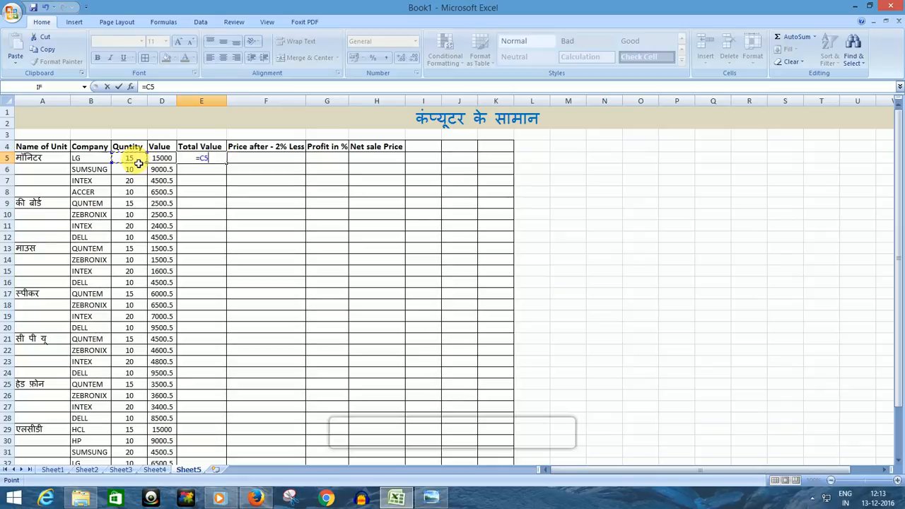
{"action": "type", "text": "*"}
{"action": "left_click", "coordinate": [170, 163]}
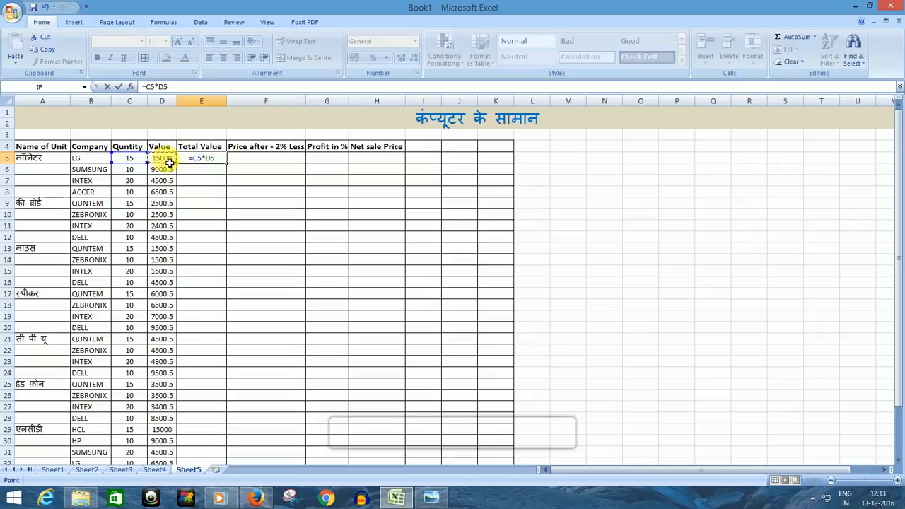
{"action": "key", "text": "Return"}
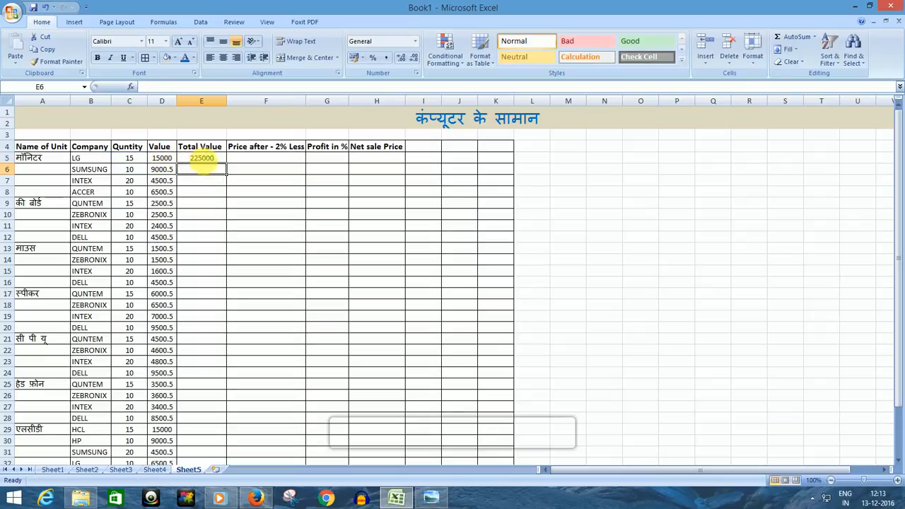
Step: Fill the Total Value formula from E5 down through E35
{"action": "left_click", "coordinate": [204, 160]}
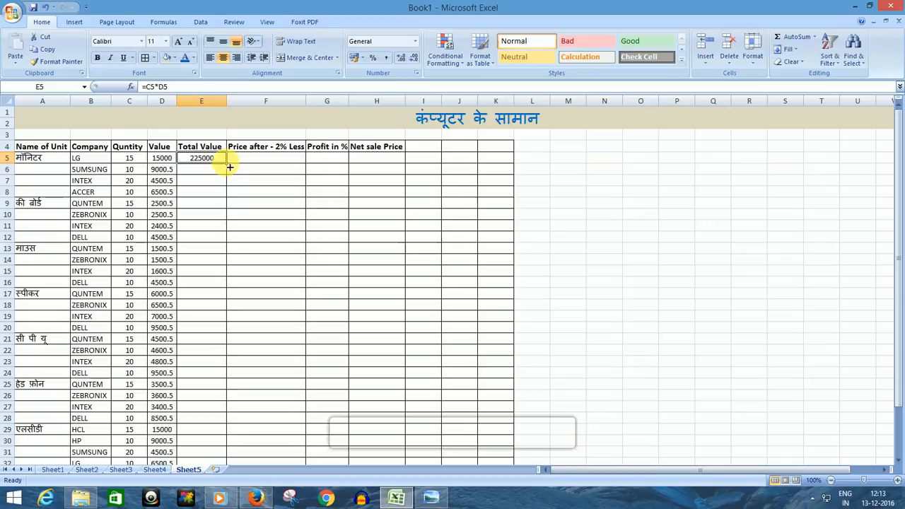
{"action": "left_click_drag", "start_coordinate": [230, 167], "coordinate": [234, 431]}
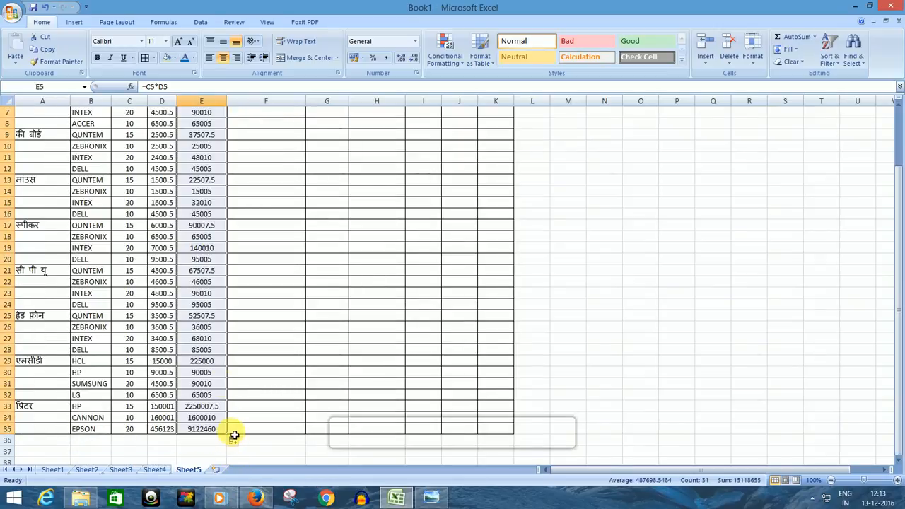
{"action": "scroll", "coordinate": [219, 180], "scroll_direction": "up", "scroll_amount": 2}
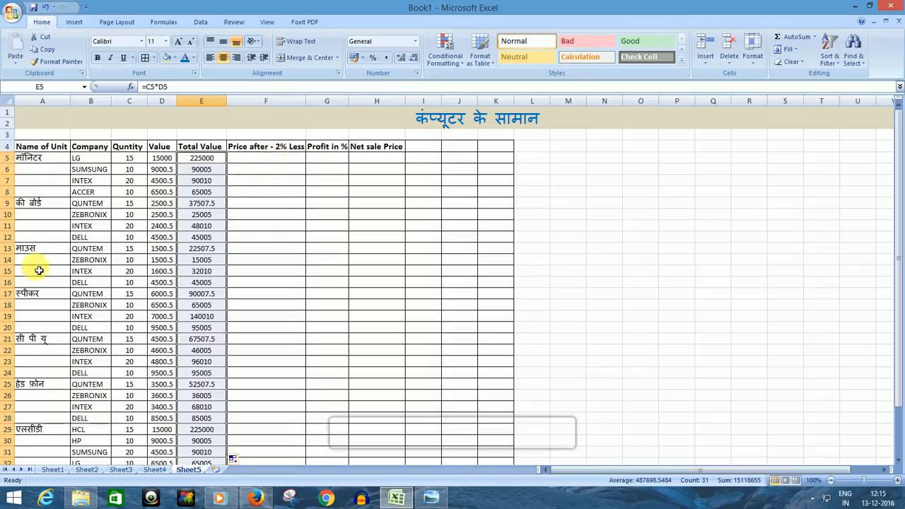
Step: Enter the formula =E5-(E5*2%) in cell F5 to compute the price after a 2% reduction
{"action": "left_click", "coordinate": [268, 160]}
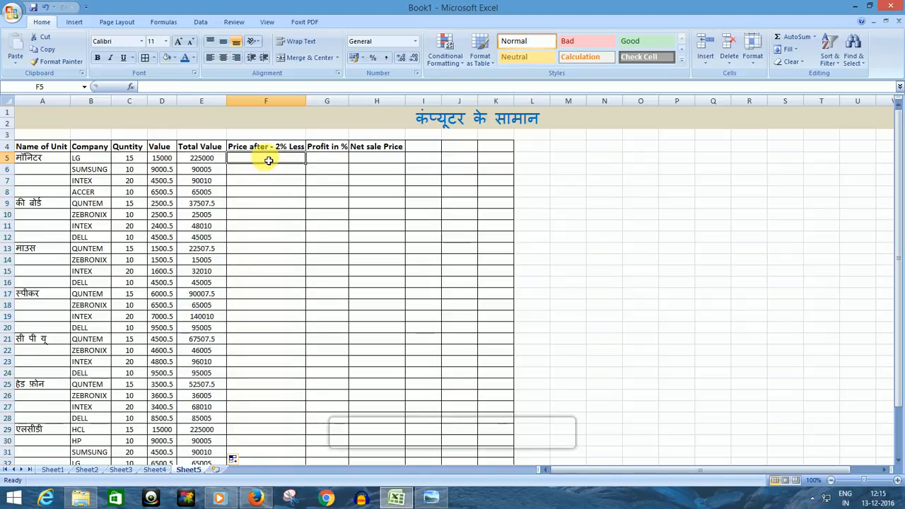
{"action": "type", "text": "="}
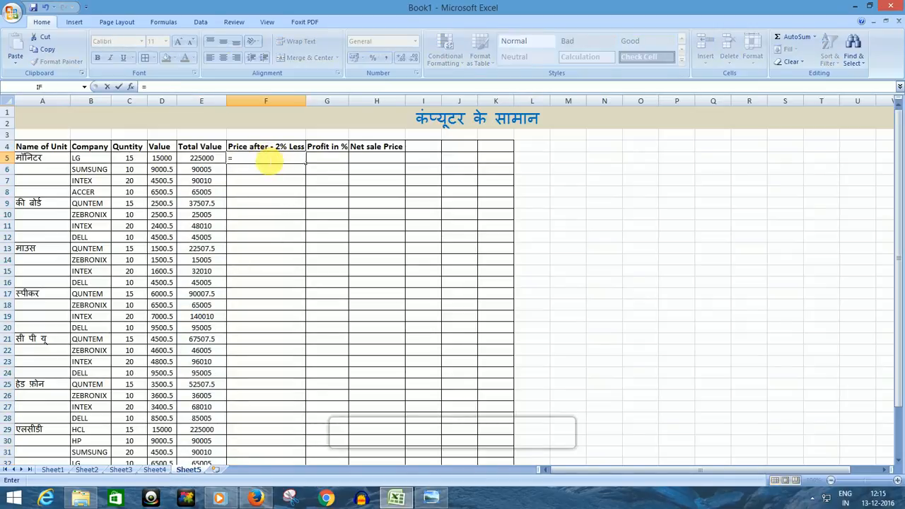
{"action": "left_click", "coordinate": [204, 161]}
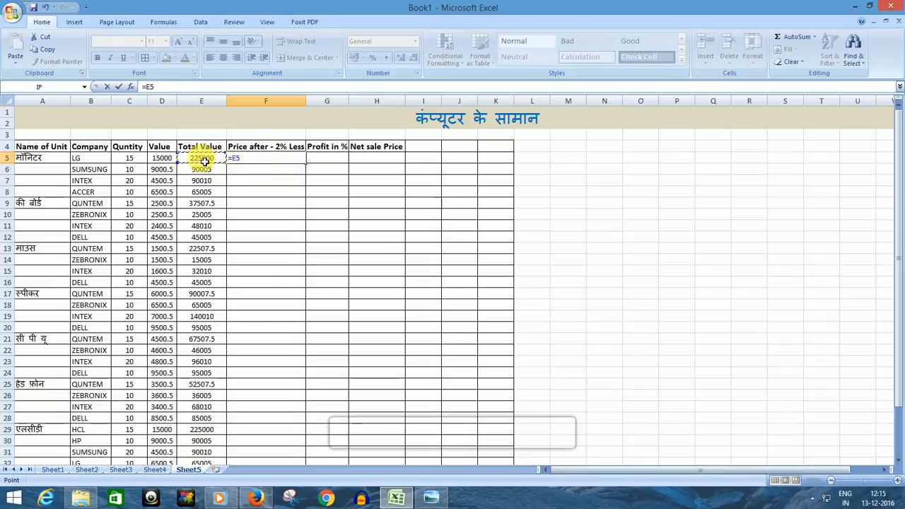
{"action": "type", "text": "-("}
{"action": "left_click", "coordinate": [208, 162]}
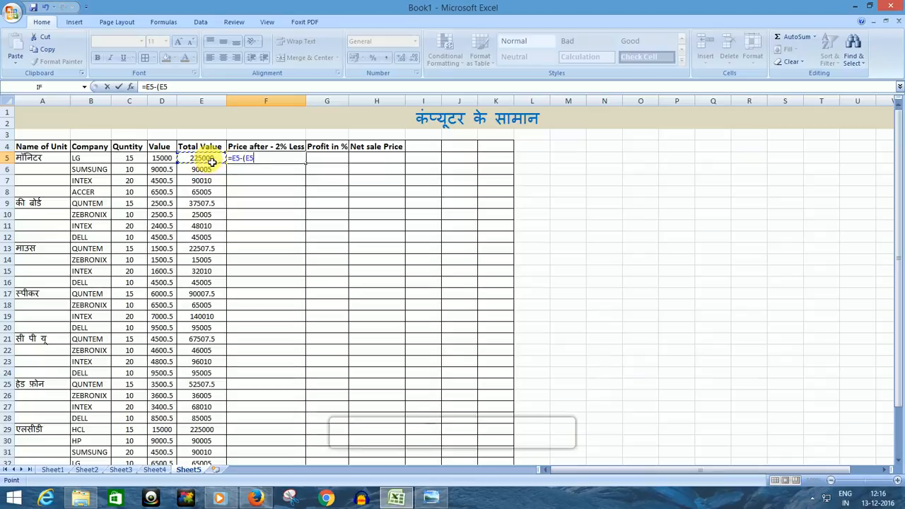
{"action": "type", "text": "*2%"}
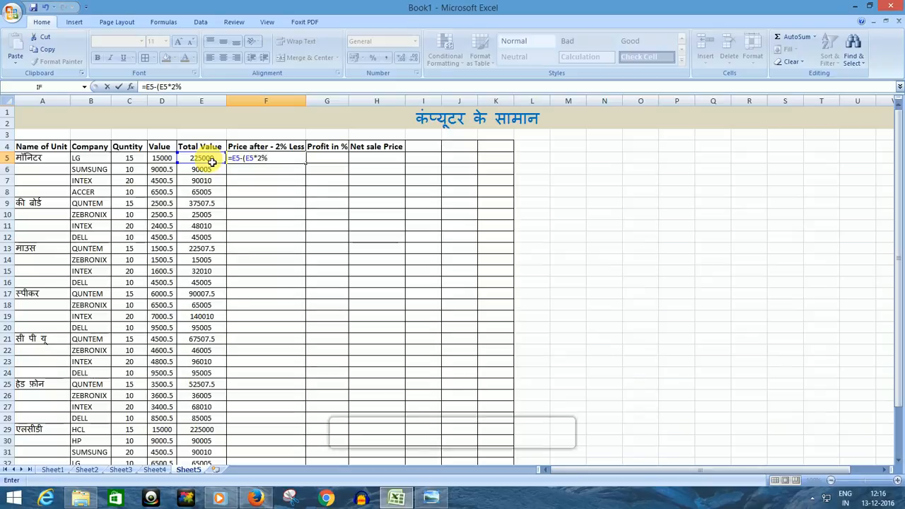
{"action": "type", "text": ")"}
{"action": "key", "text": "Return"}
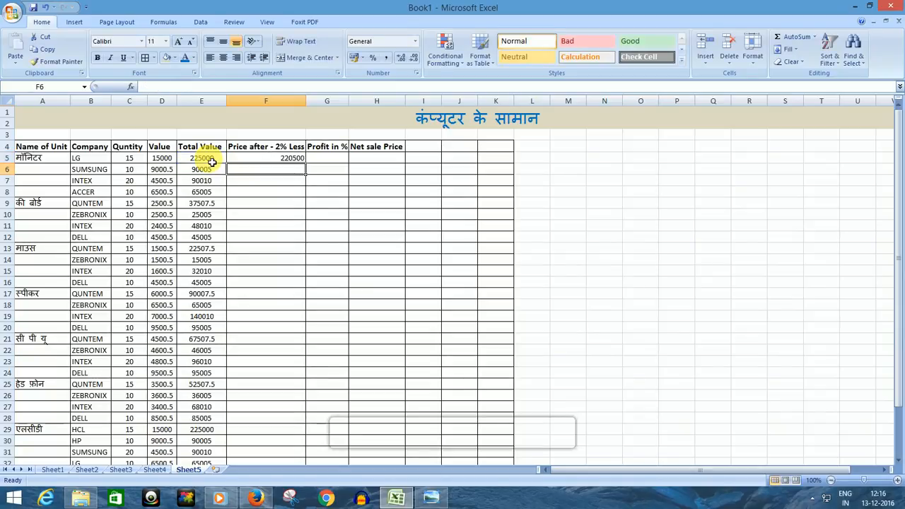
Step: Center cell F5 and fill its formula down through F35
{"action": "left_click", "coordinate": [290, 158]}
{"action": "left_click", "coordinate": [223, 58]}
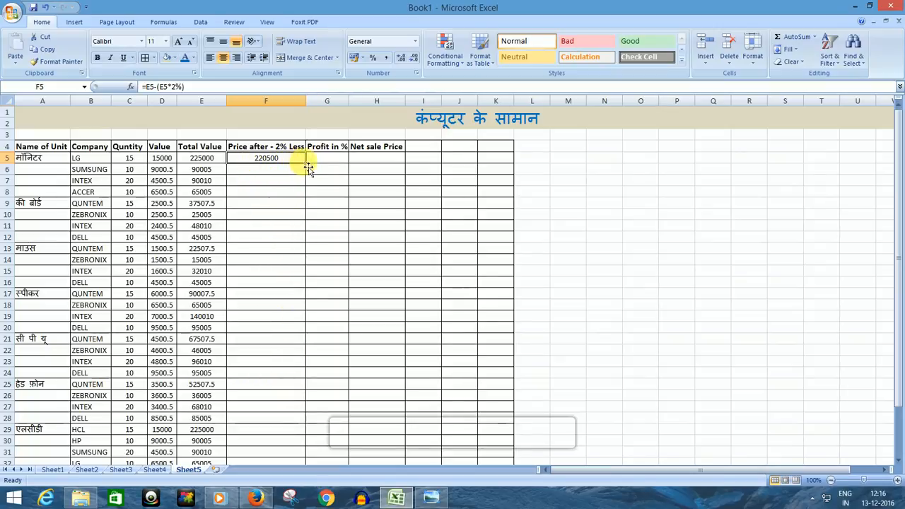
{"action": "left_click_drag", "start_coordinate": [308, 166], "coordinate": [305, 447]}
{"action": "scroll", "coordinate": [309, 264], "scroll_direction": "up", "scroll_amount": 2}
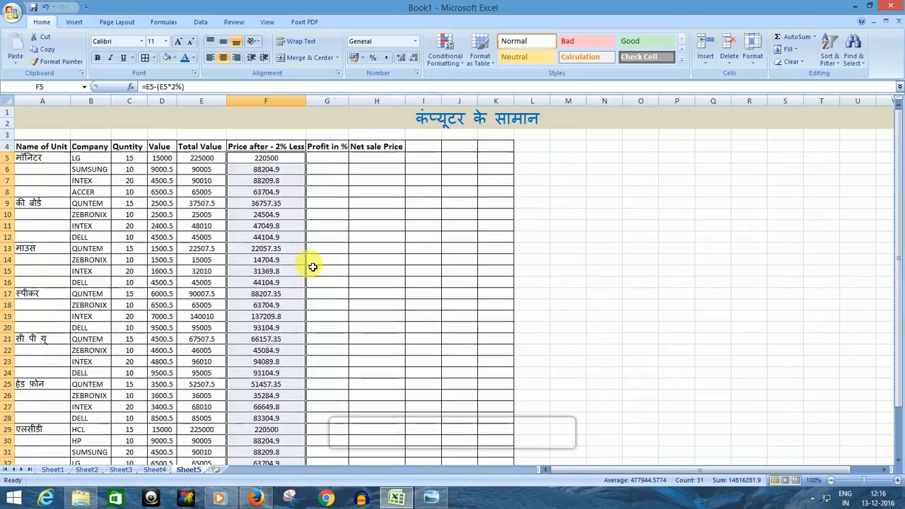
Step: Enter the formula =F5+(F5*G5%) in cell H5 to compute the net sale price including profit
{"action": "left_click", "coordinate": [325, 162]}
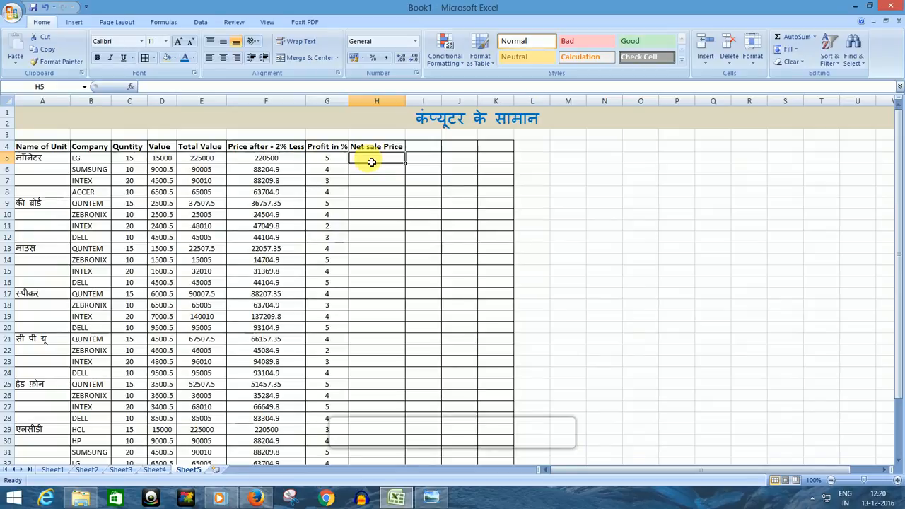
{"action": "type", "text": "="}
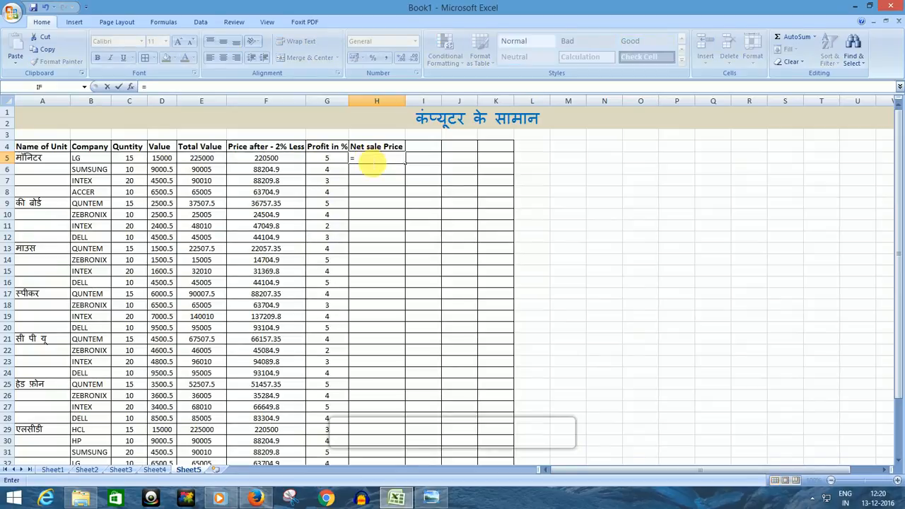
{"action": "left_click", "coordinate": [263, 159]}
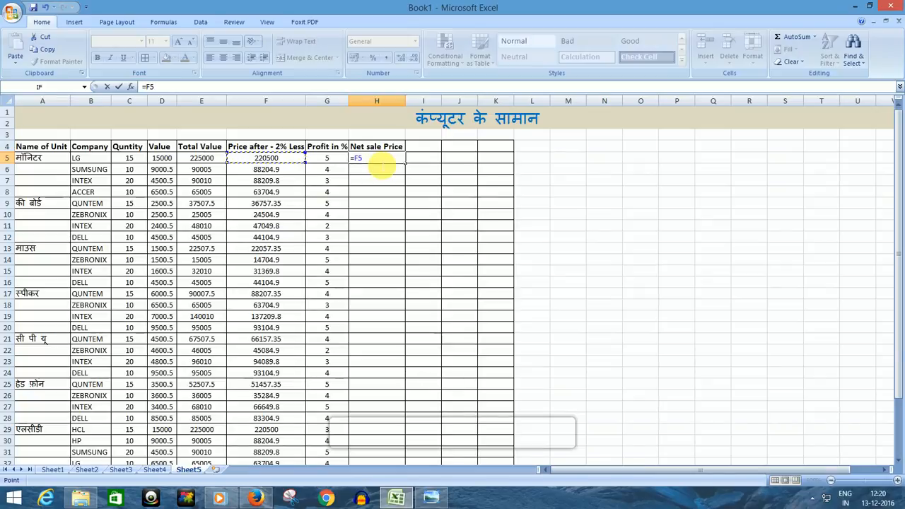
{"action": "type", "text": "+"}
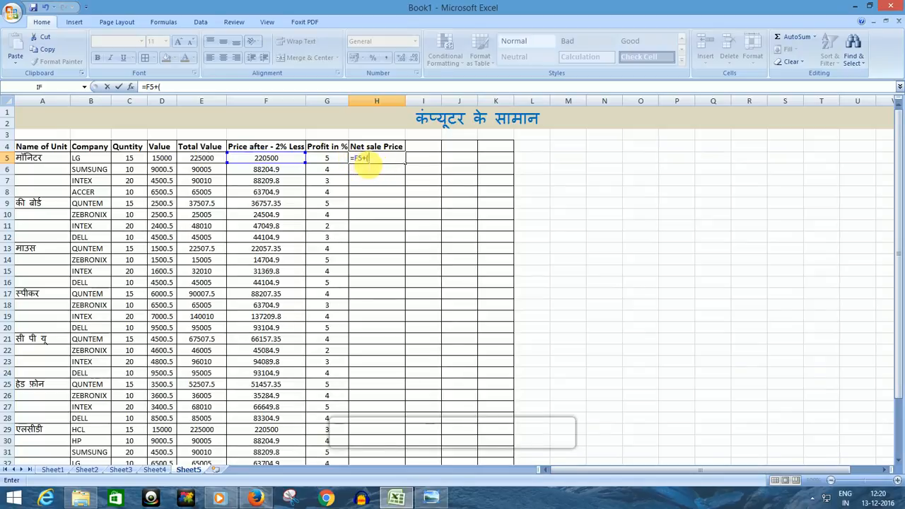
{"action": "type", "text": "("}
{"action": "left_click", "coordinate": [265, 157]}
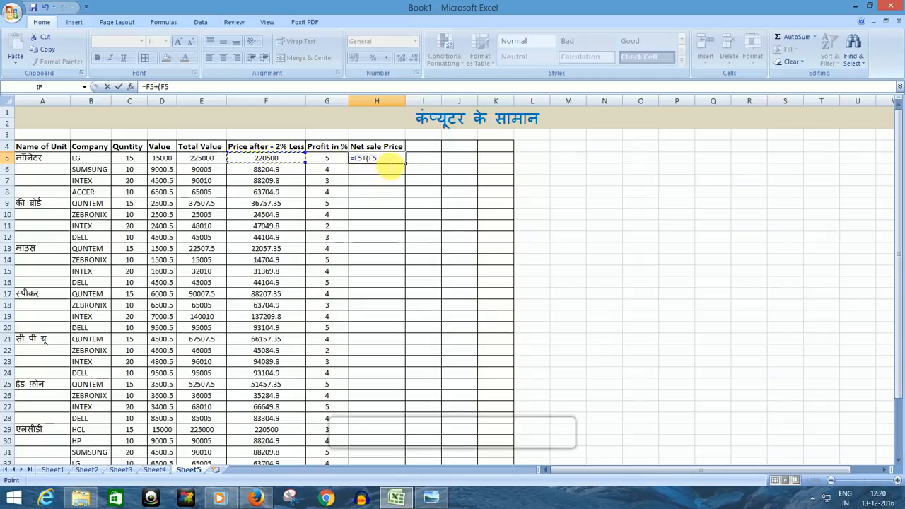
{"action": "type", "text": "*"}
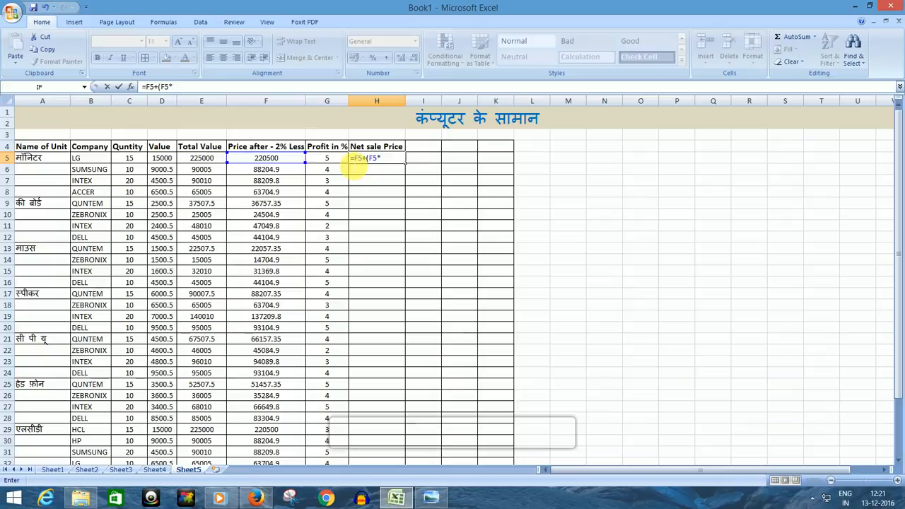
{"action": "left_click", "coordinate": [326, 161]}
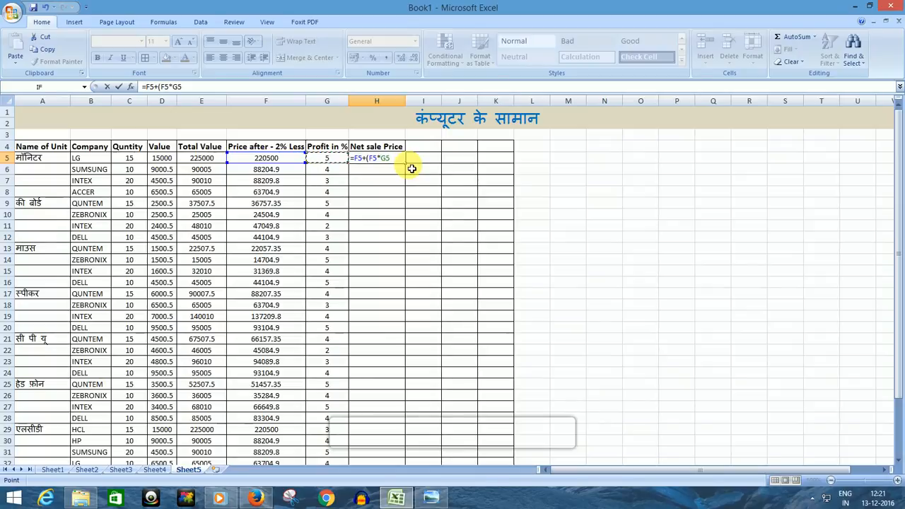
{"action": "type", "text": "%"}
{"action": "key", "text": "Return"}
Step: Fill the Net sale Price formula from H5 down through H35
{"action": "left_click", "coordinate": [385, 159]}
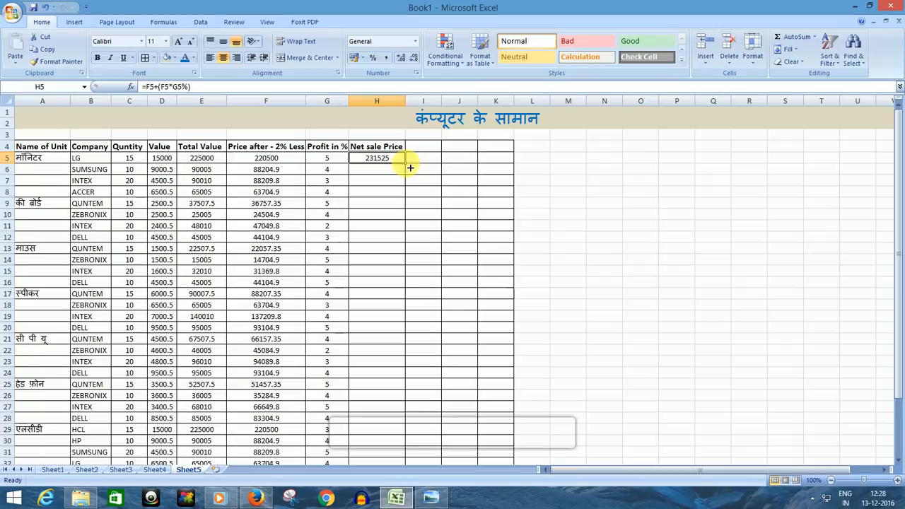
{"action": "left_click_drag", "start_coordinate": [406, 161], "coordinate": [419, 448]}
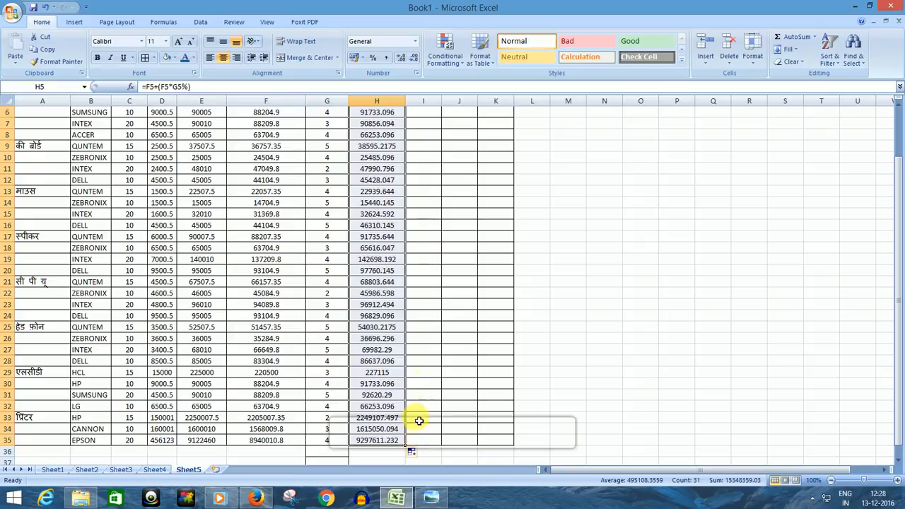
{"action": "left_click", "coordinate": [460, 365]}
{"action": "scroll", "coordinate": [460, 365], "scroll_direction": "up", "scroll_amount": 2}
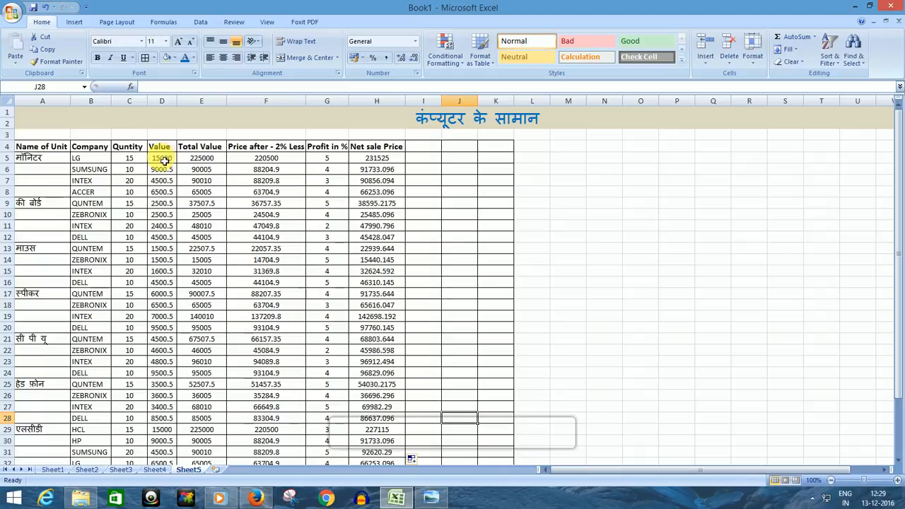
Step: Show the Value column cells D5:D35 with two decimal places and widen column D to fit the numbers
{"action": "left_click_drag", "start_coordinate": [166, 159], "coordinate": [173, 443]}
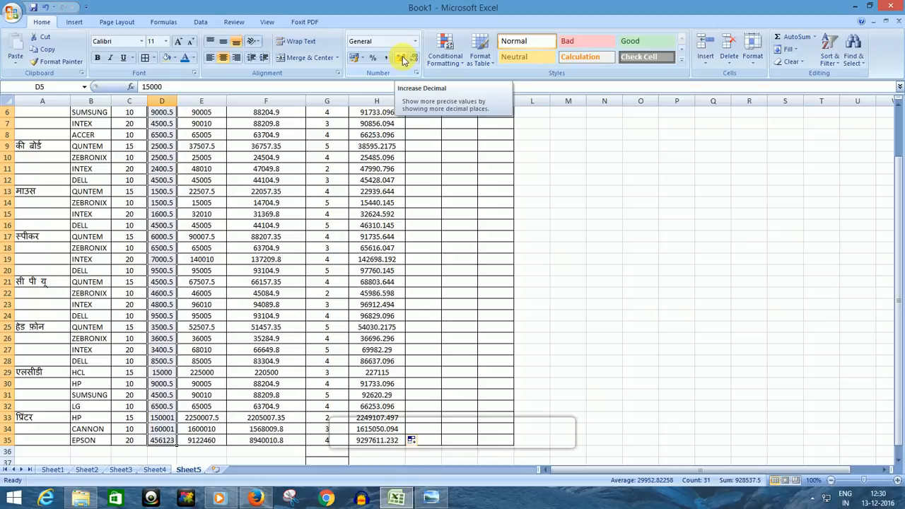
{"action": "left_click", "coordinate": [401, 58]}
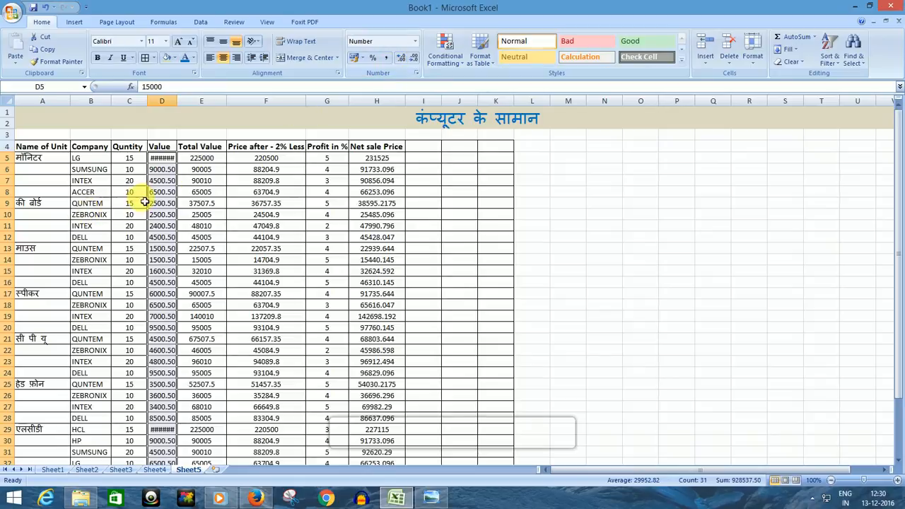
{"action": "left_click_drag", "start_coordinate": [178, 101], "coordinate": [189, 101]}
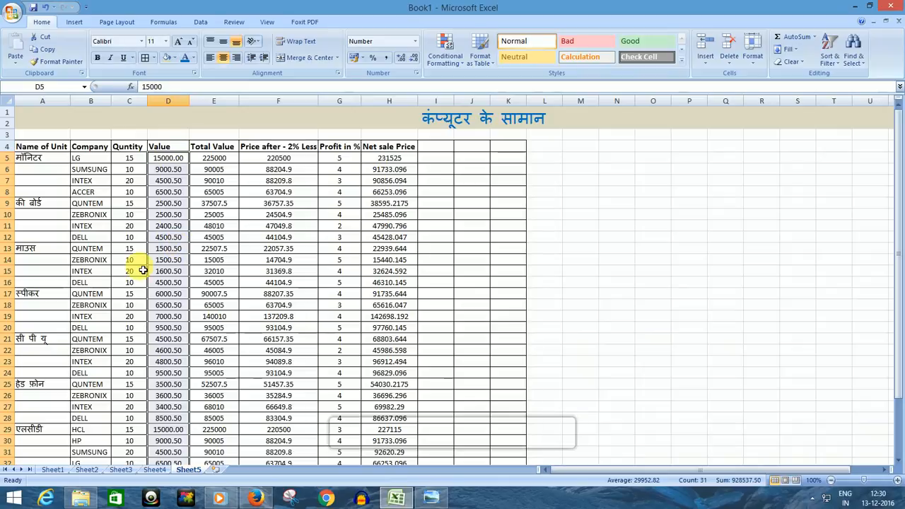
Step: Try three, two and zero decimal places on D5:D35, finishing with one decimal place
{"action": "left_click", "coordinate": [401, 57]}
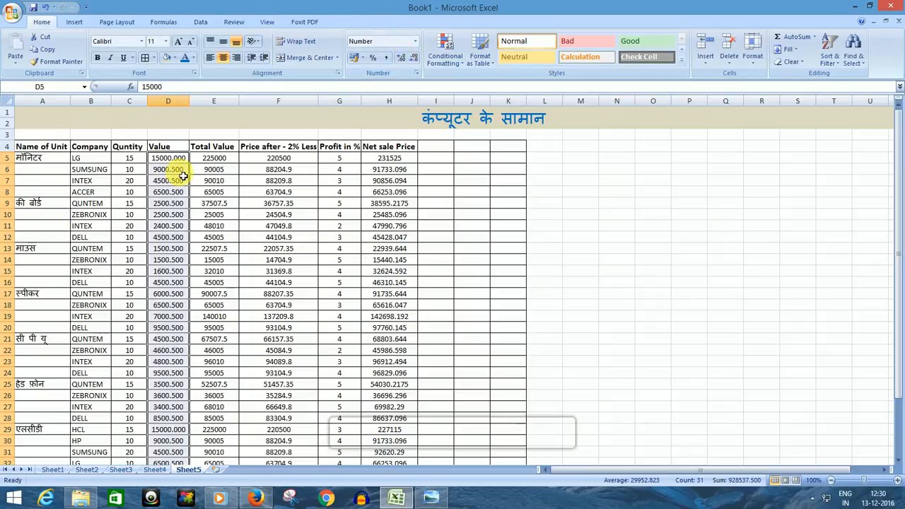
{"action": "left_click", "coordinate": [415, 60]}
{"action": "left_click", "coordinate": [415, 60]}
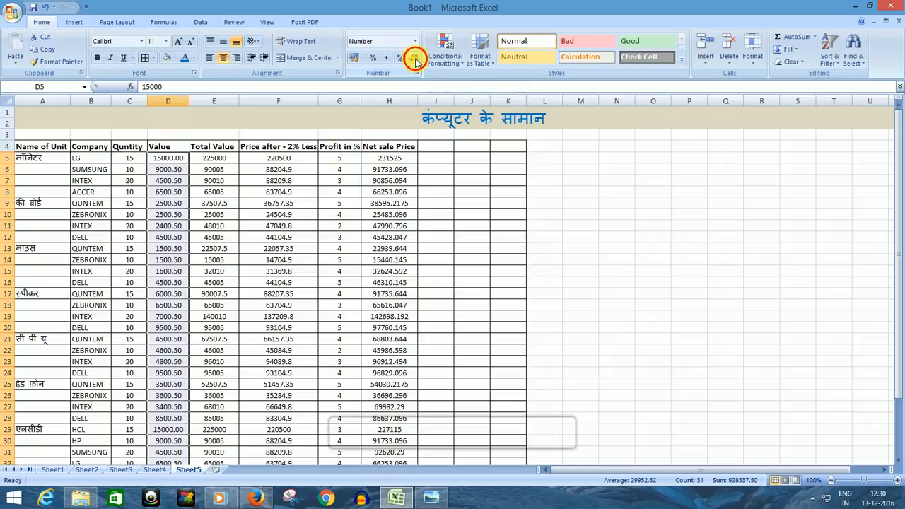
{"action": "left_click", "coordinate": [415, 60]}
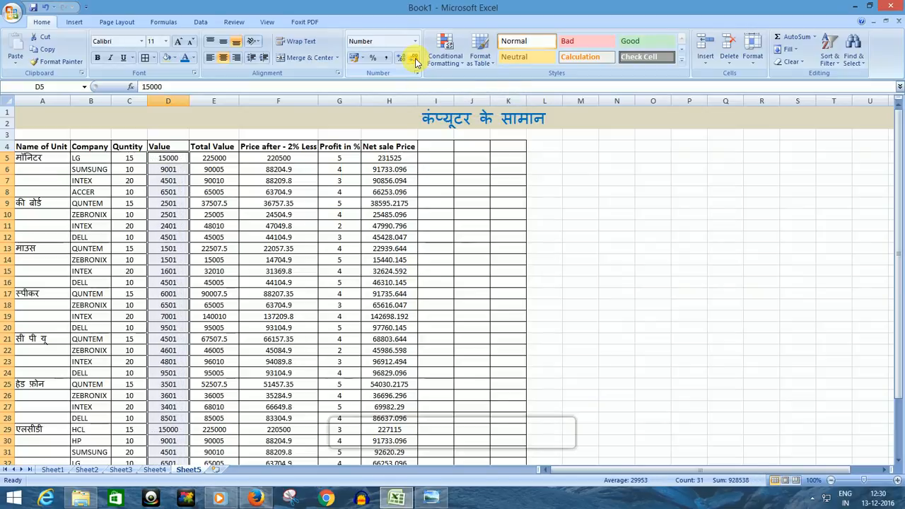
{"action": "left_click", "coordinate": [400, 60]}
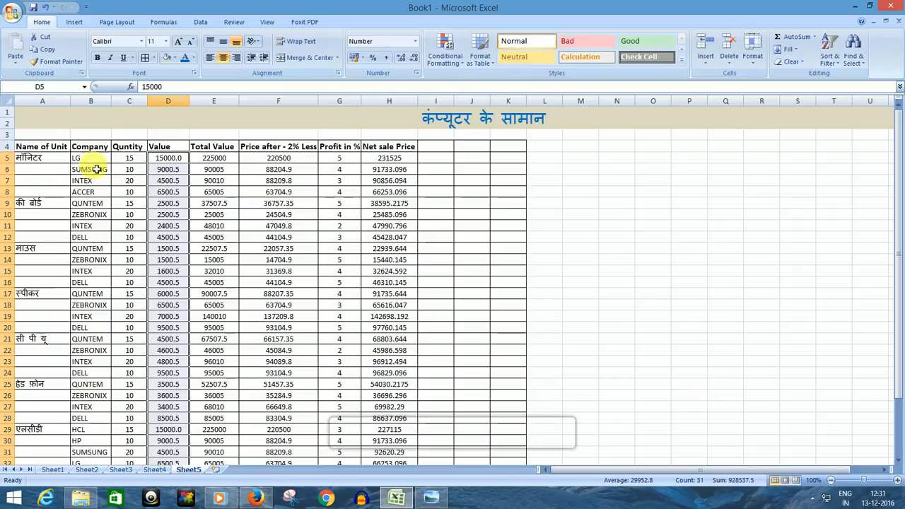
Step: Fill the header row cells A4:K4 with the standard yellow color
{"action": "left_click_drag", "start_coordinate": [24, 150], "coordinate": [518, 152]}
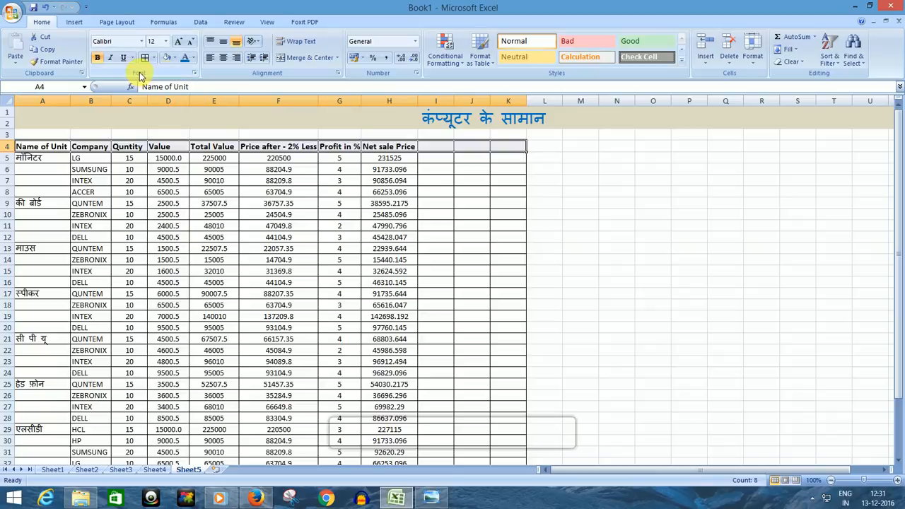
{"action": "left_click", "coordinate": [174, 58]}
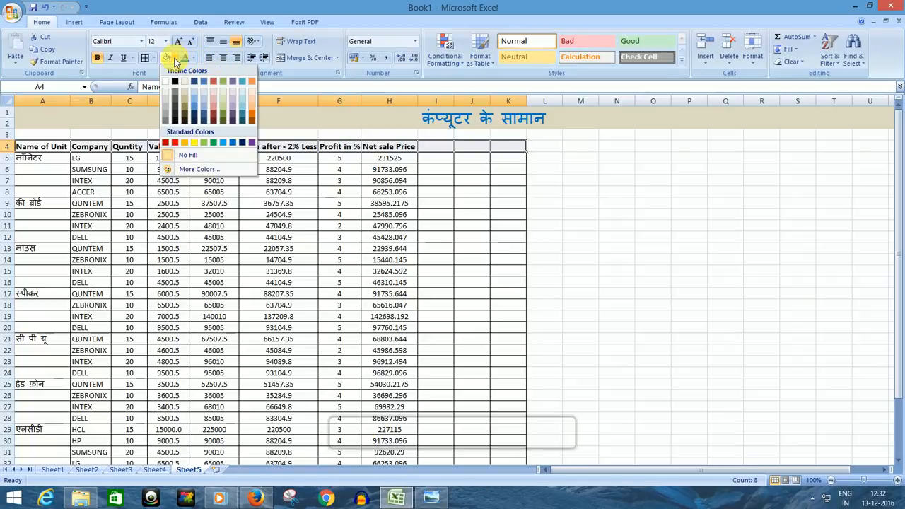
{"action": "left_click", "coordinate": [194, 143]}
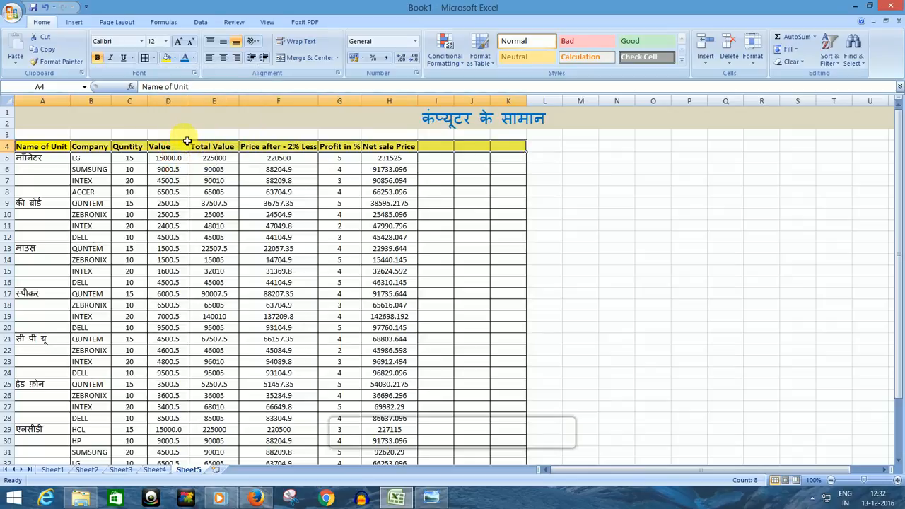
Step: Set the font color of the header row cells A4:K4 to the standard red
{"action": "left_click", "coordinate": [193, 58]}
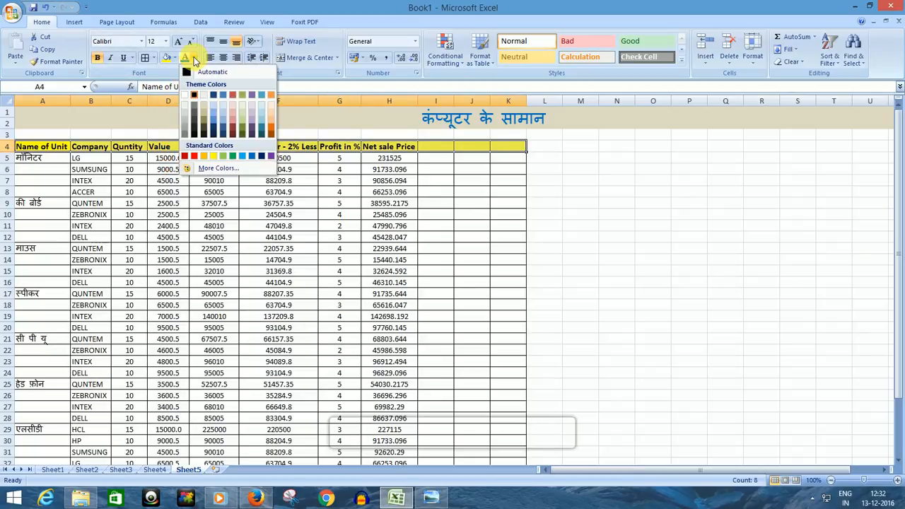
{"action": "left_click", "coordinate": [194, 156]}
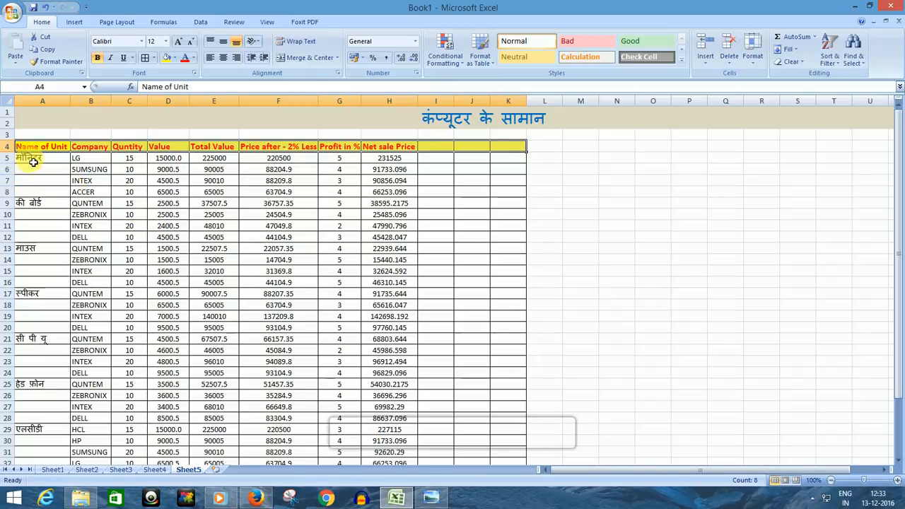
Step: Fill the monitor rows A5:H8 with the standard light green color
{"action": "left_click_drag", "start_coordinate": [29, 161], "coordinate": [399, 193]}
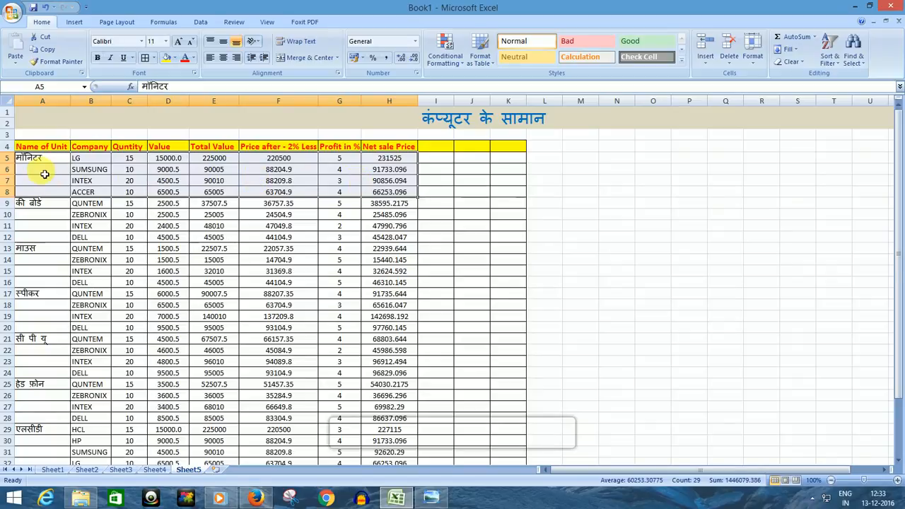
{"action": "left_click", "coordinate": [175, 60]}
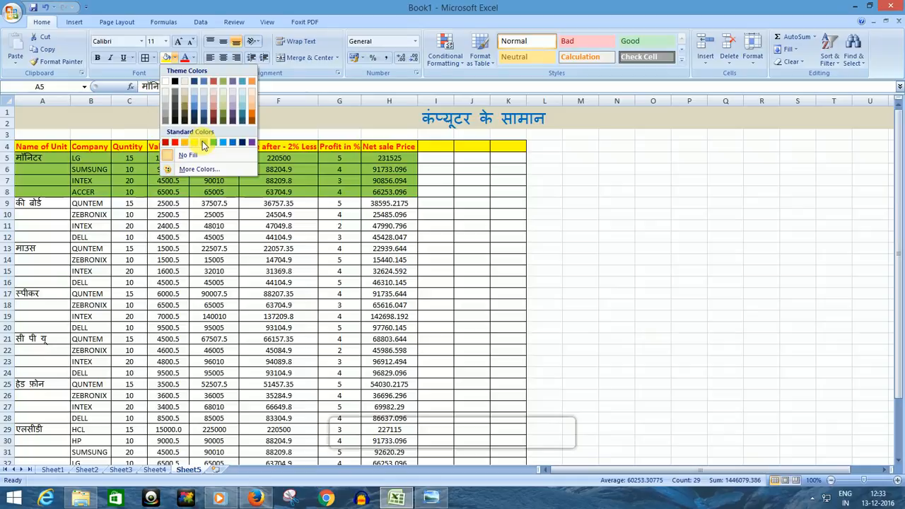
{"action": "left_click", "coordinate": [204, 143]}
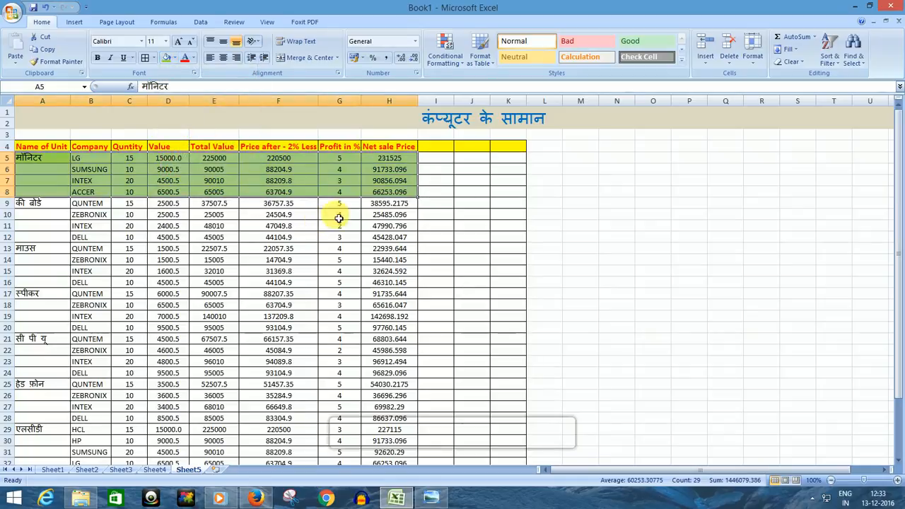
Step: Apply the same light green fill to the entire rows 6 to 8
{"action": "left_click", "coordinate": [23, 208]}
{"action": "left_click", "coordinate": [7, 170]}
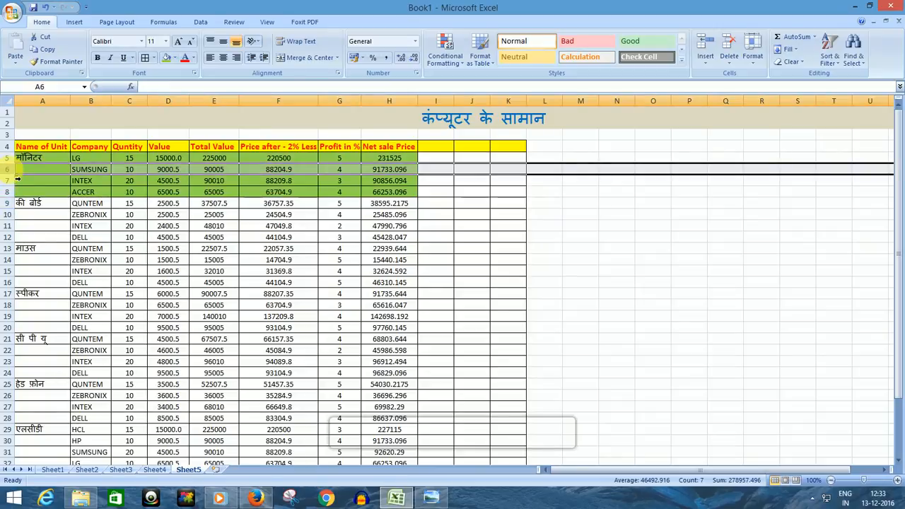
{"action": "left_click", "coordinate": [9, 181]}
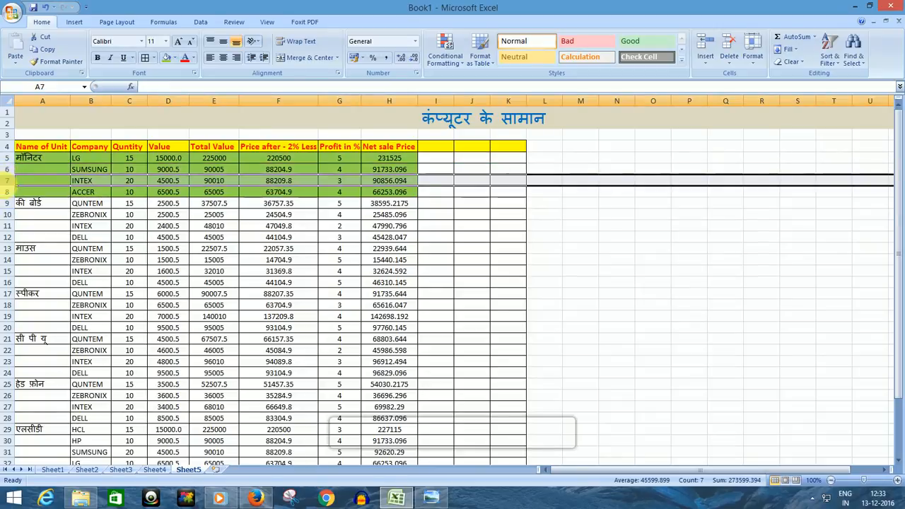
{"action": "left_click", "coordinate": [8, 192]}
{"action": "left_click_drag", "start_coordinate": [8, 191], "coordinate": [8, 173]}
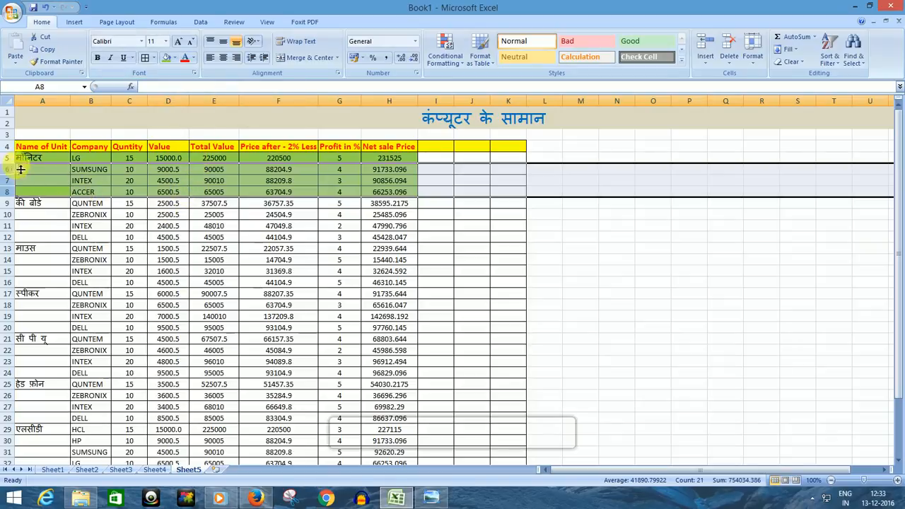
{"action": "mouse_move", "coordinate": [565, 472]}
{"action": "left_mouse_down"}
{"action": "mouse_move", "coordinate": [682, 474]}
{"action": "mouse_move", "coordinate": [565, 472]}
{"action": "left_mouse_up"}
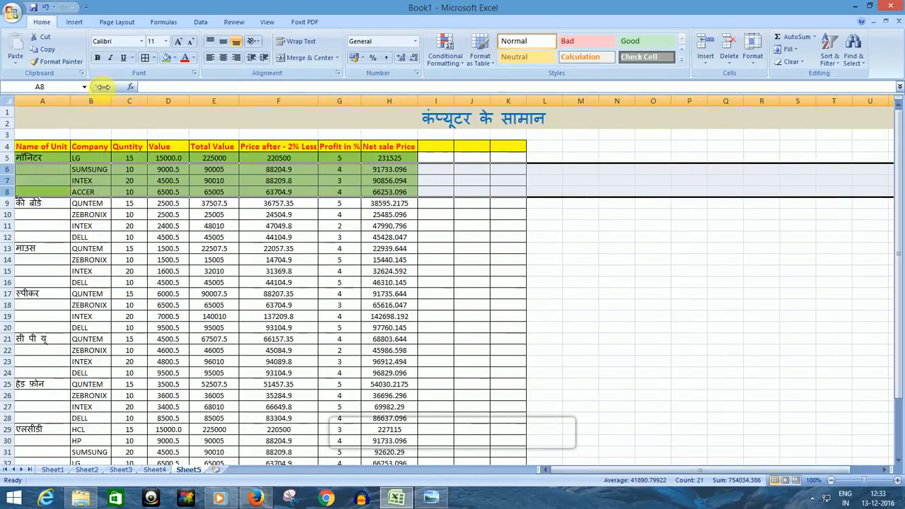
{"action": "left_click", "coordinate": [164, 56]}
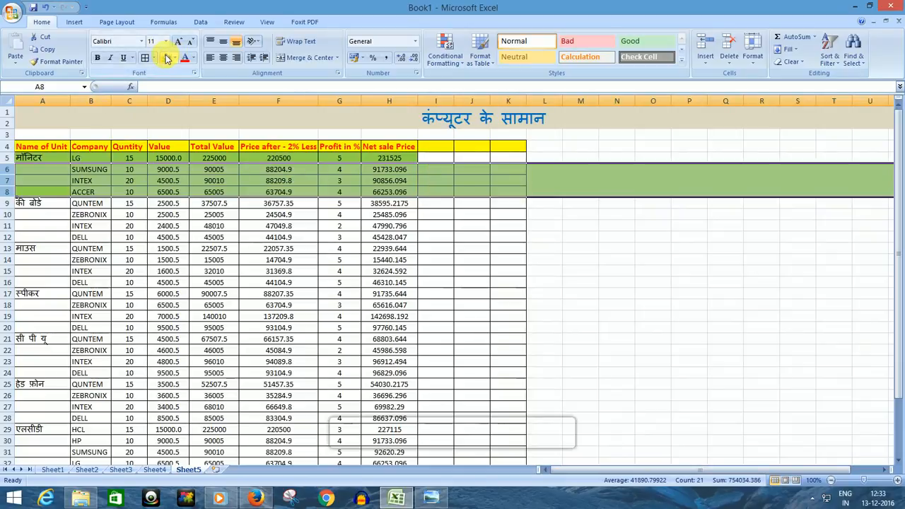
{"action": "mouse_move", "coordinate": [589, 472]}
{"action": "left_mouse_down"}
{"action": "mouse_move", "coordinate": [654, 472]}
{"action": "mouse_move", "coordinate": [575, 468]}
{"action": "left_mouse_up"}
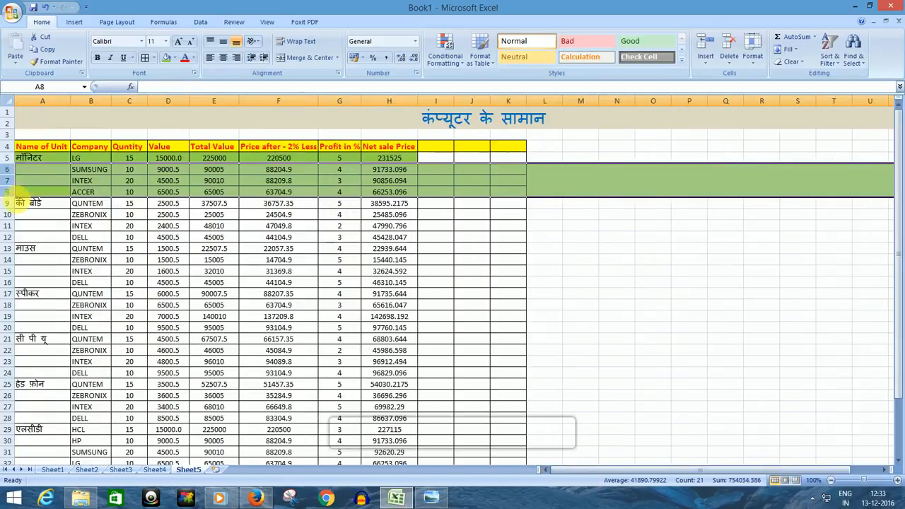
Step: Remove the fill color from the entire rows 5 to 9
{"action": "left_click_drag", "start_coordinate": [15, 205], "coordinate": [17, 163]}
{"action": "left_click", "coordinate": [172, 58]}
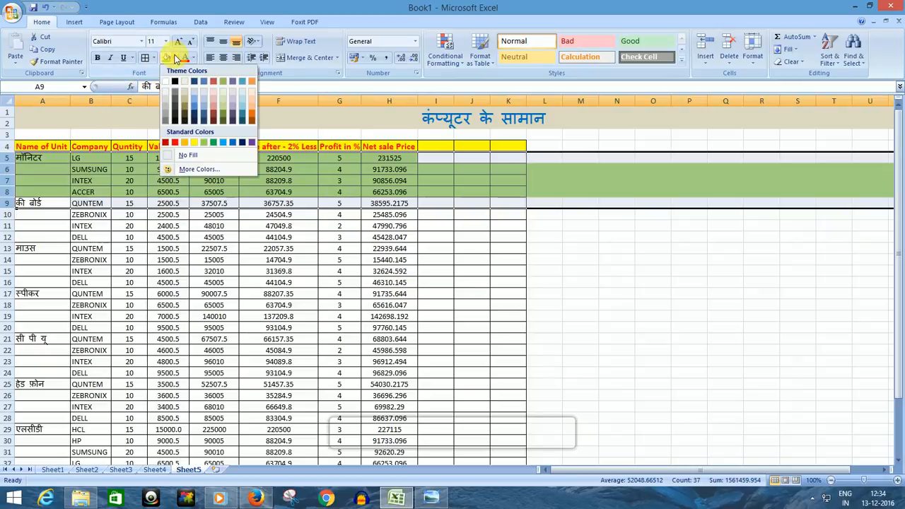
{"action": "left_click", "coordinate": [172, 156]}
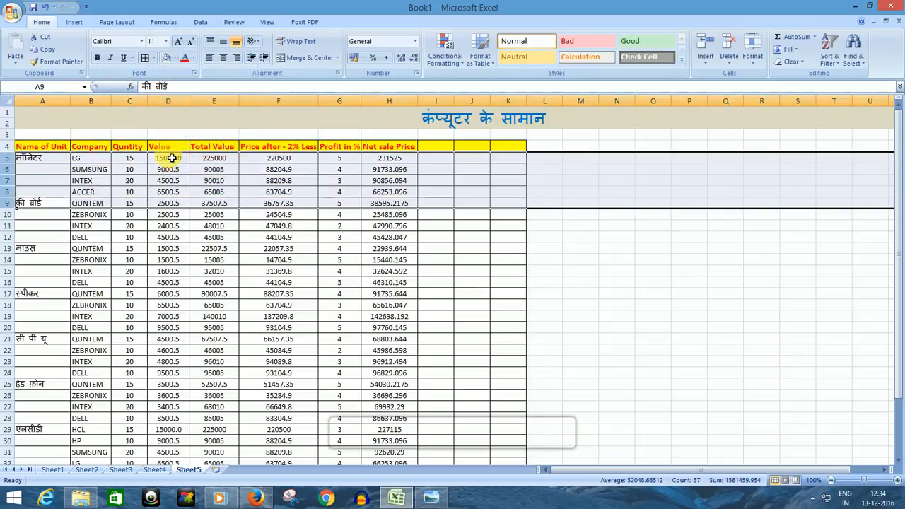
{"action": "left_click", "coordinate": [649, 258]}
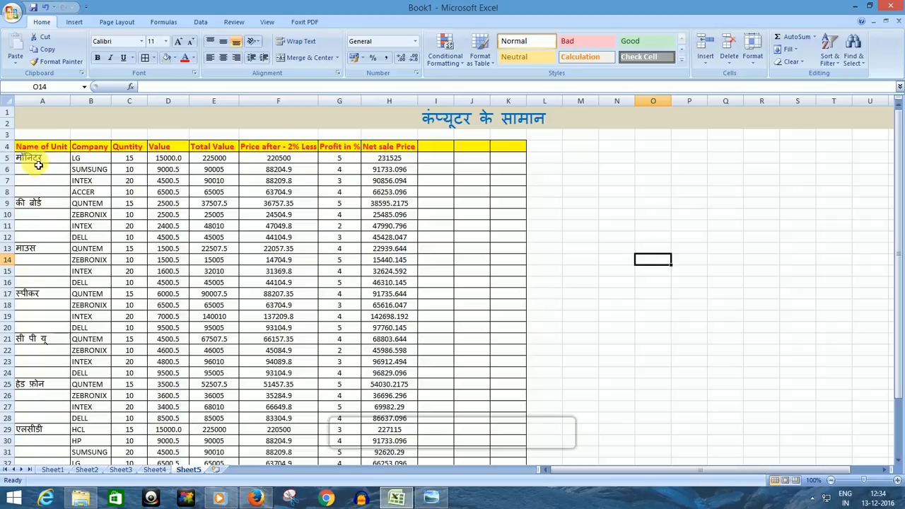
Step: Fill the keyboard rows A9:H12 with the standard orange color
{"action": "left_click_drag", "start_coordinate": [35, 206], "coordinate": [400, 238]}
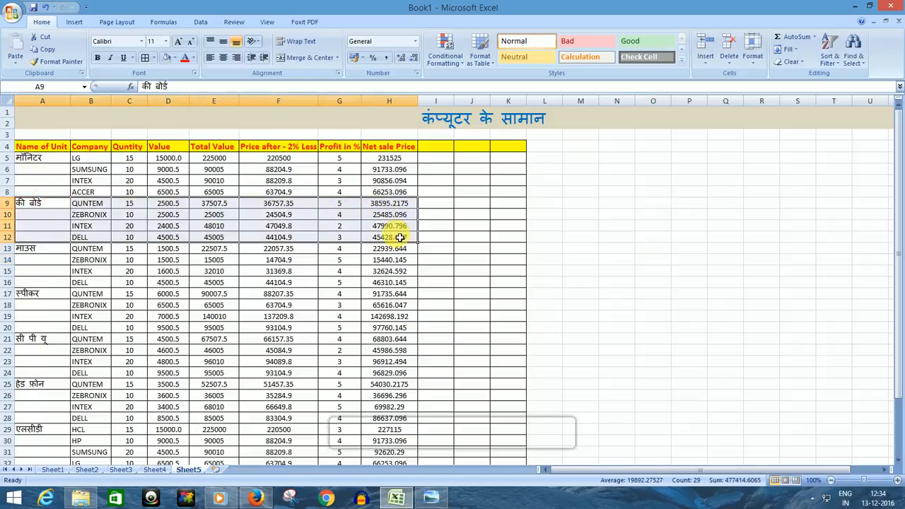
{"action": "left_click", "coordinate": [175, 57]}
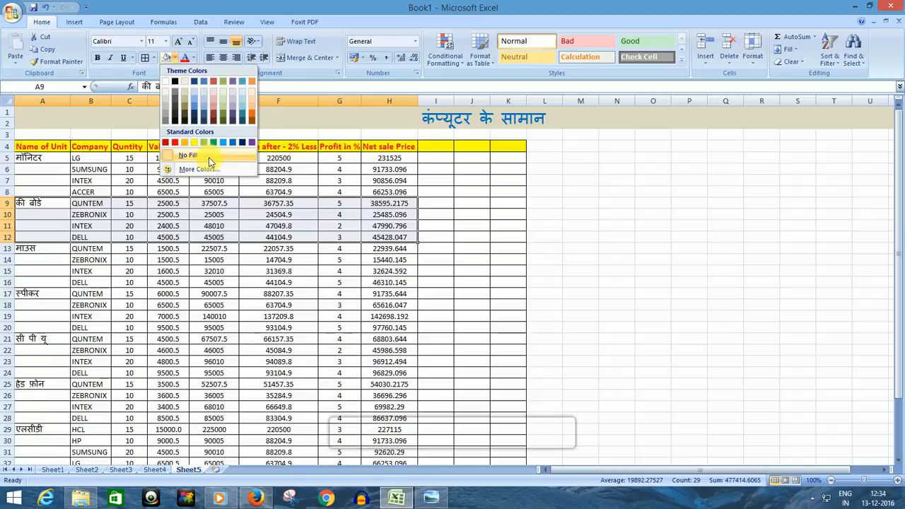
{"action": "left_click", "coordinate": [185, 142]}
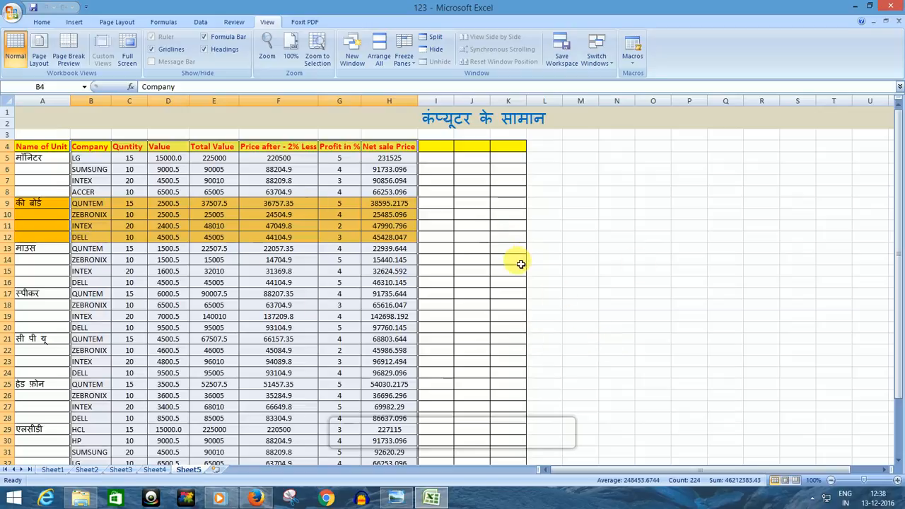
Step: Open the recent workbook 456 and arrange the open workbook windows vertically
{"action": "left_click", "coordinate": [13, 14]}
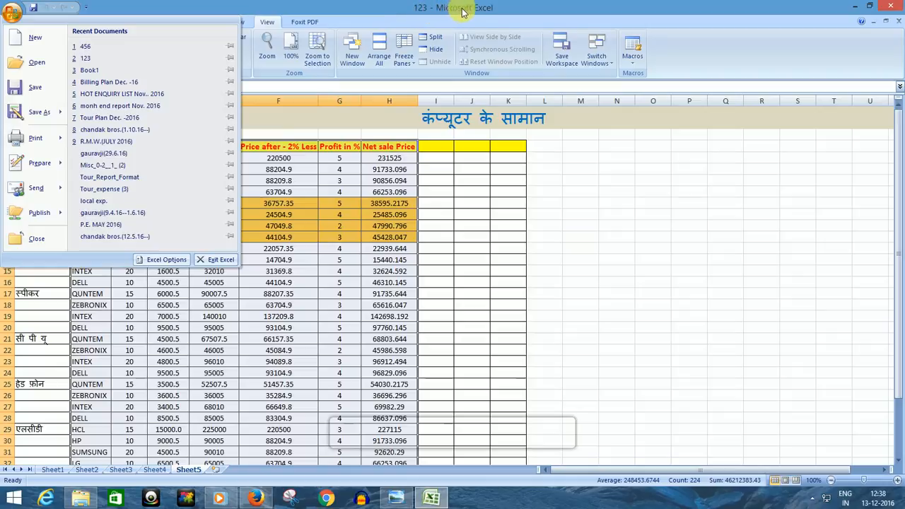
{"action": "left_click", "coordinate": [96, 50]}
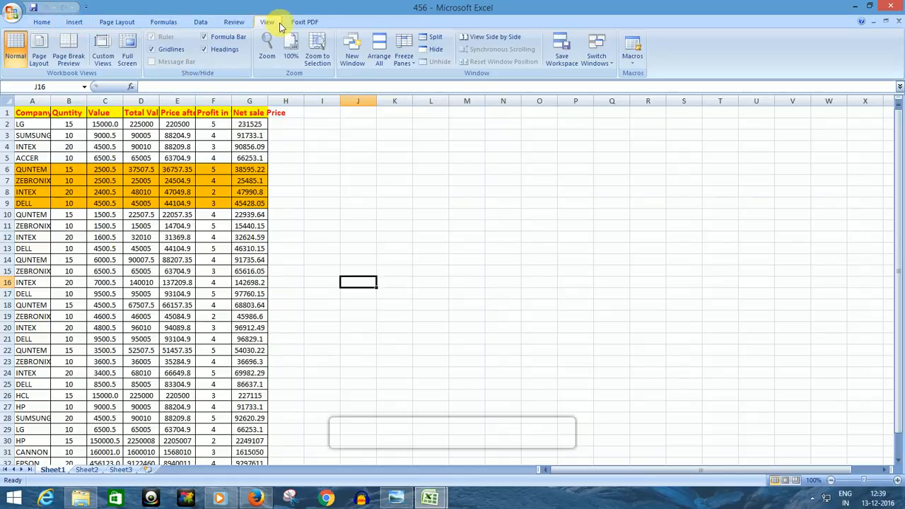
{"action": "left_click", "coordinate": [380, 58]}
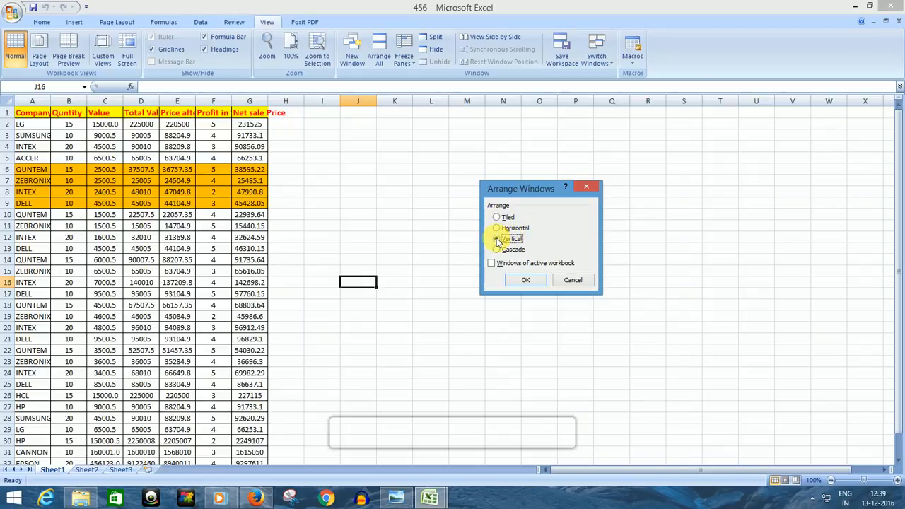
{"action": "left_click", "coordinate": [528, 279]}
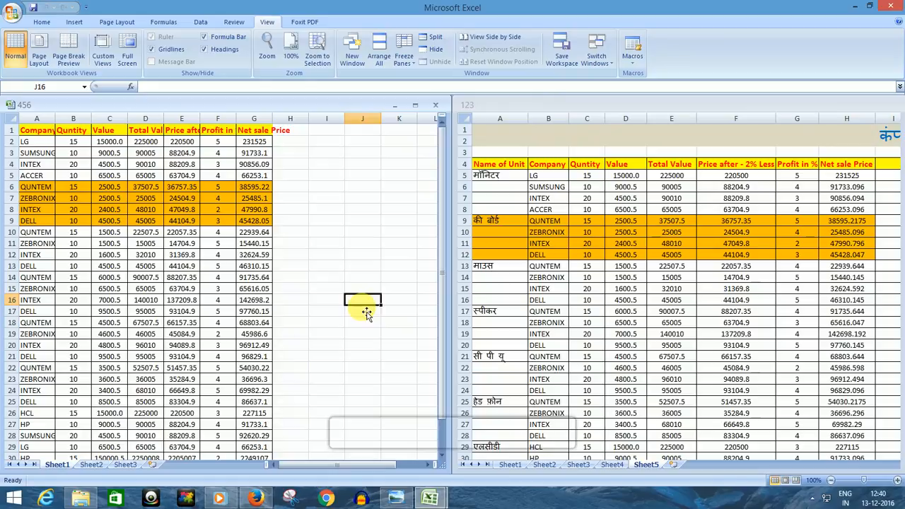
Step: Compare workbooks 456 and 123 side by side, alternating between the two windows and looking through the rows of each
{"action": "left_click", "coordinate": [578, 106]}
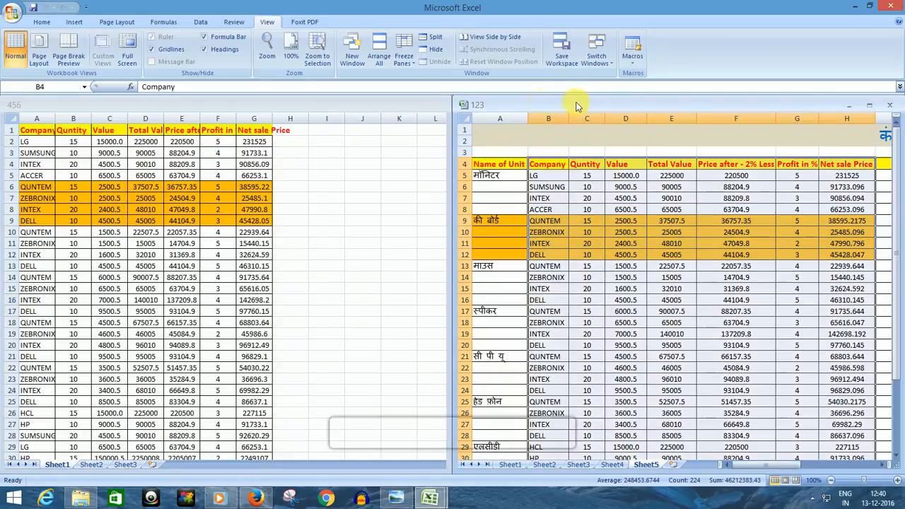
{"action": "left_click", "coordinate": [222, 105]}
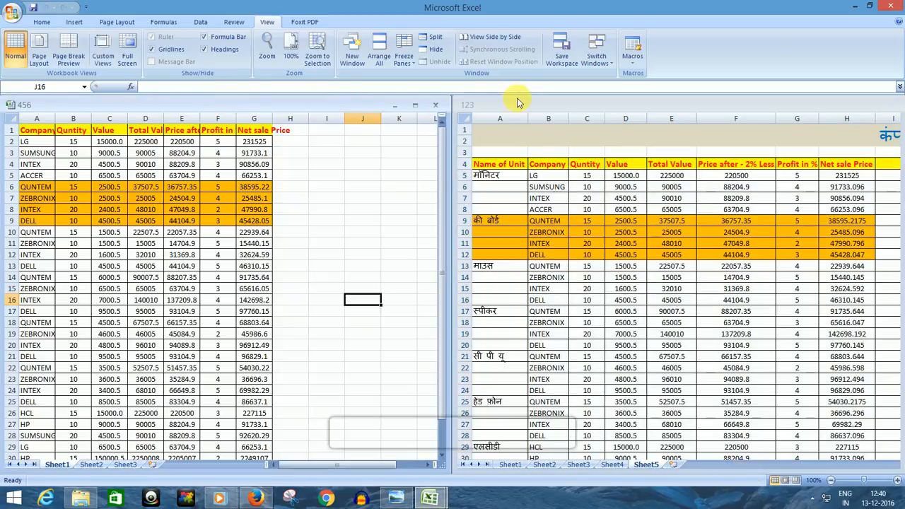
{"action": "left_click", "coordinate": [521, 104]}
{"action": "left_click", "coordinate": [227, 101]}
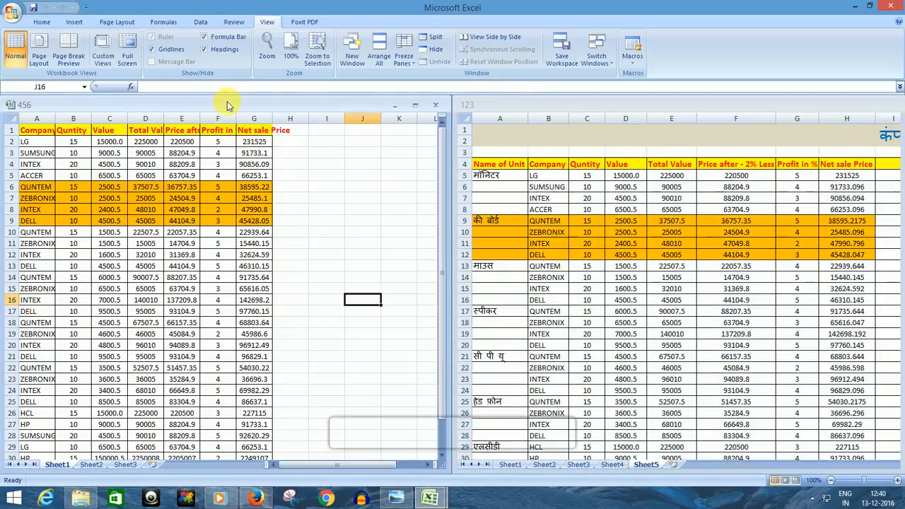
{"action": "left_click", "coordinate": [566, 104]}
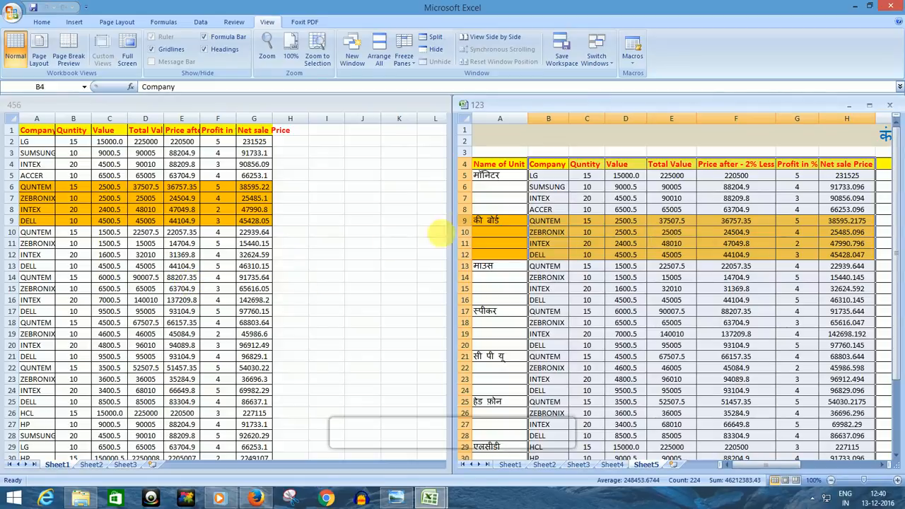
{"action": "left_click", "coordinate": [418, 106]}
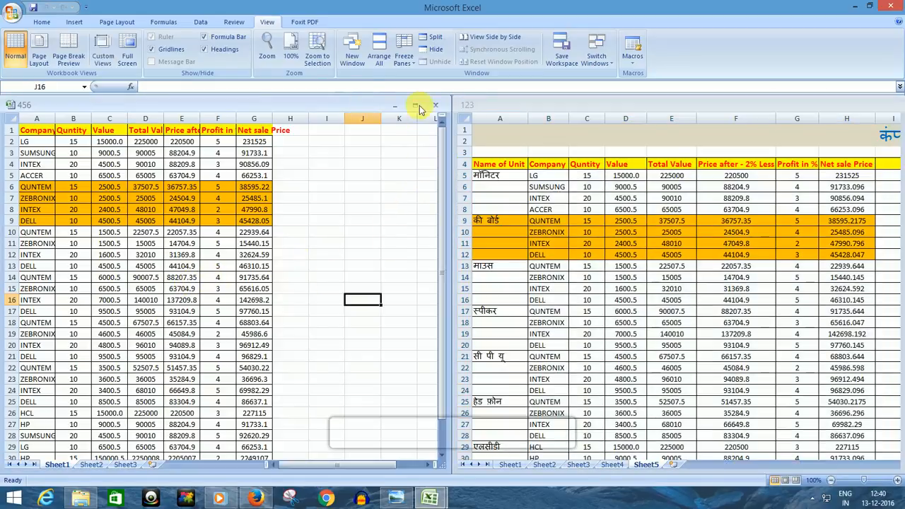
{"action": "left_click_drag", "start_coordinate": [439, 133], "coordinate": [458, 258]}
{"action": "left_click", "coordinate": [607, 104]}
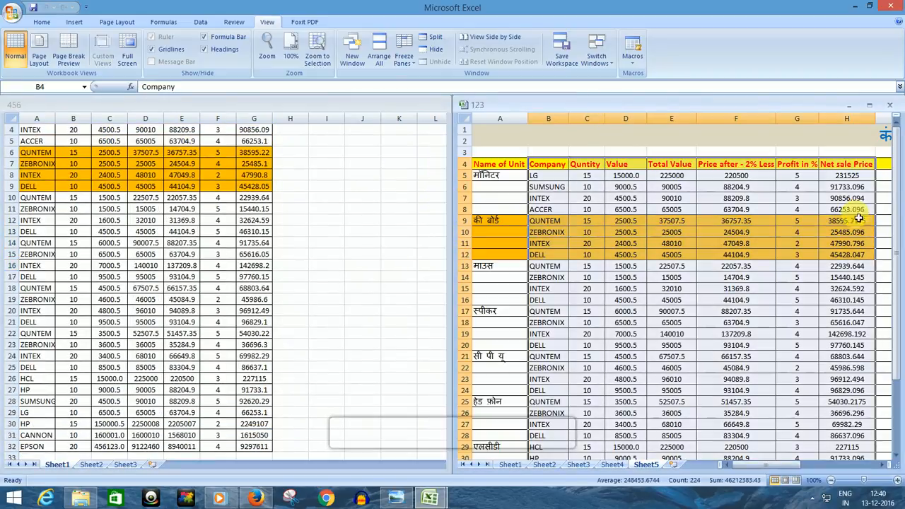
{"action": "left_click_drag", "start_coordinate": [896, 221], "coordinate": [894, 262]}
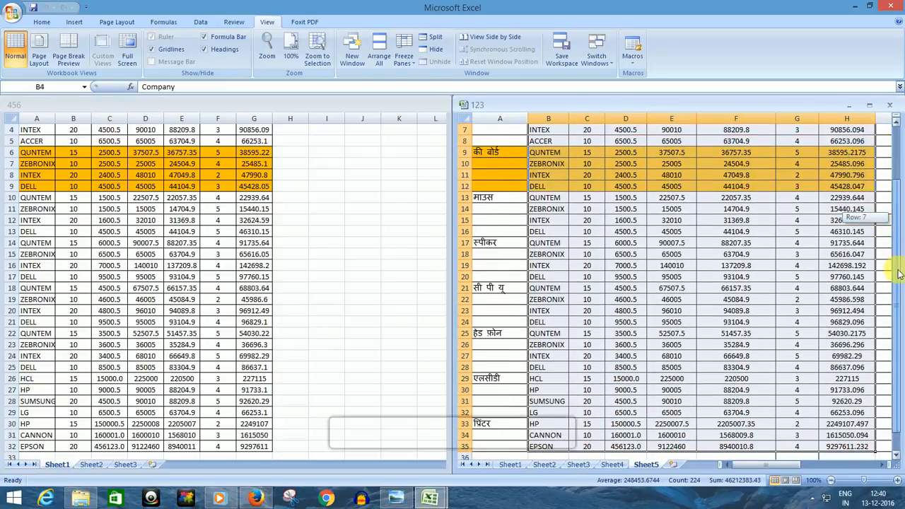
{"action": "left_click", "coordinate": [428, 220]}
{"action": "left_click_drag", "start_coordinate": [441, 205], "coordinate": [442, 226]}
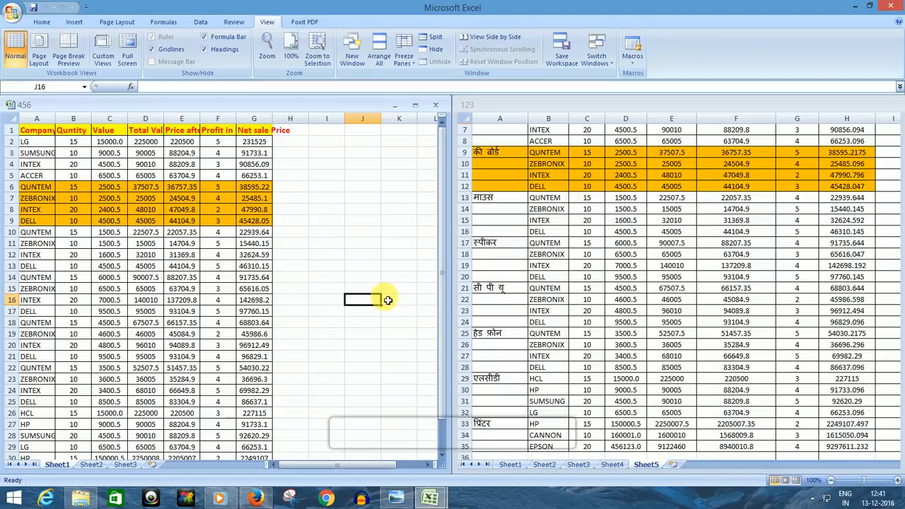
{"action": "left_click", "coordinate": [579, 105]}
Step: Close workbook 456 and maximize the window of workbook 123
{"action": "left_click", "coordinate": [364, 110]}
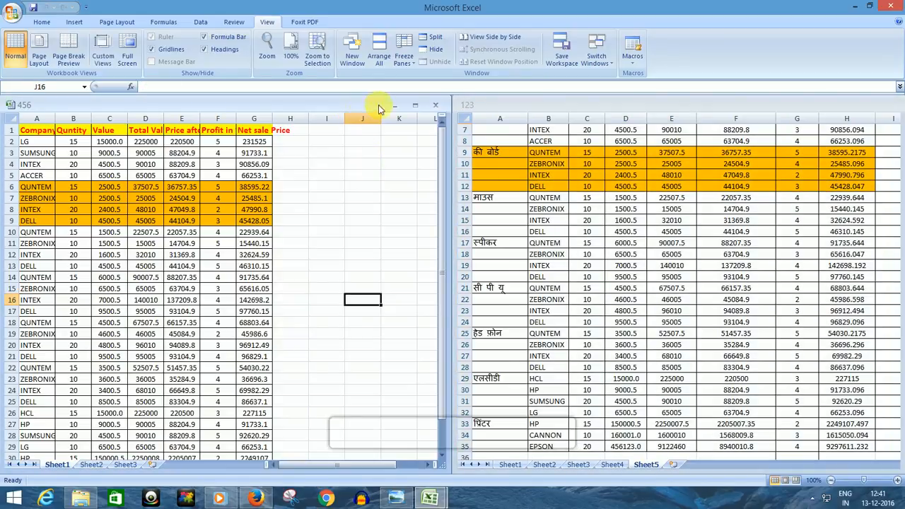
{"action": "left_click", "coordinate": [437, 106]}
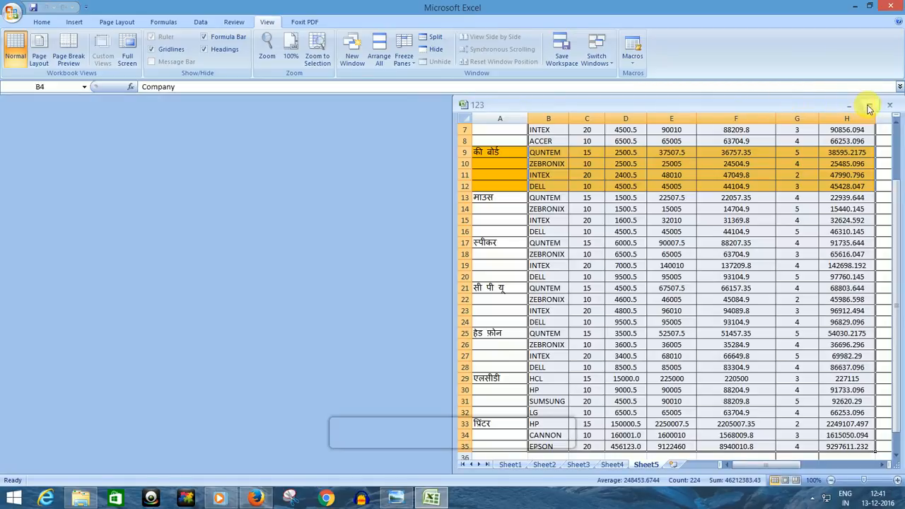
{"action": "left_click", "coordinate": [870, 105]}
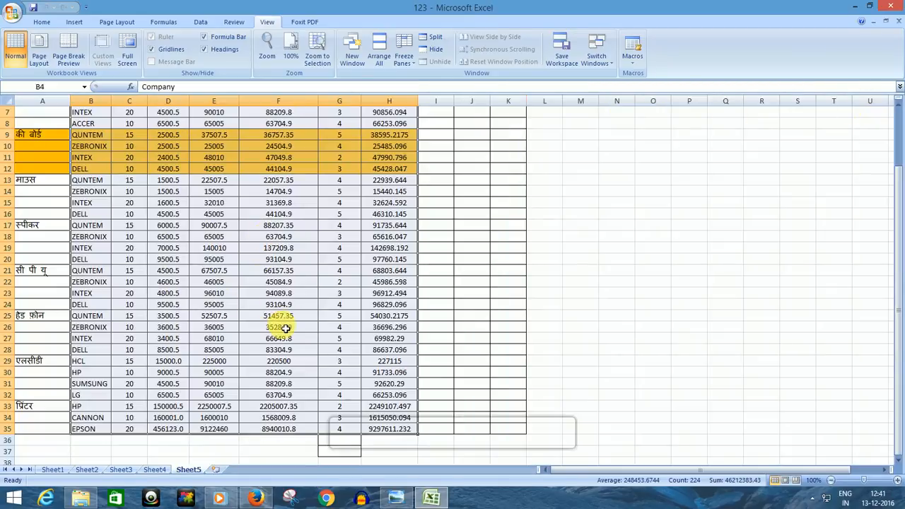
{"action": "scroll", "coordinate": [285, 328], "scroll_direction": "up", "scroll_amount": 2}
{"action": "scroll", "coordinate": [285, 328], "scroll_direction": "down", "scroll_amount": 4}
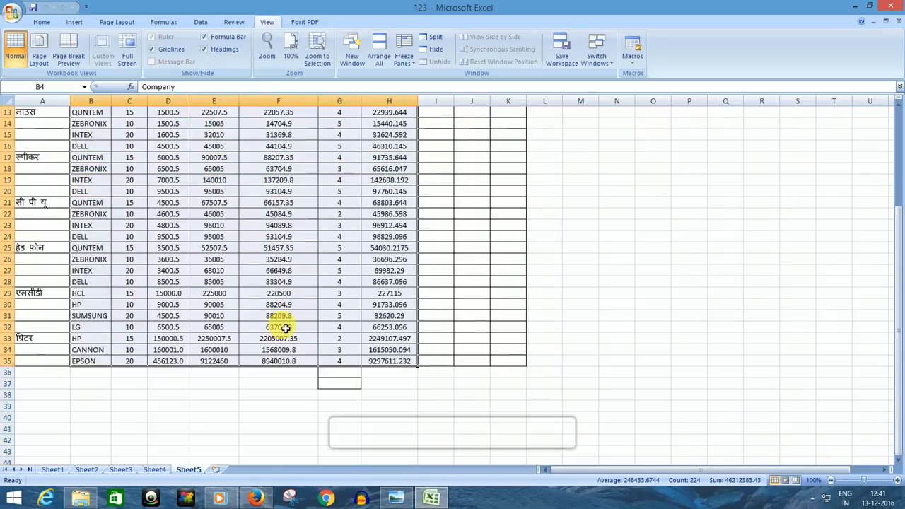
{"action": "scroll", "coordinate": [285, 328], "scroll_direction": "up", "scroll_amount": 4}
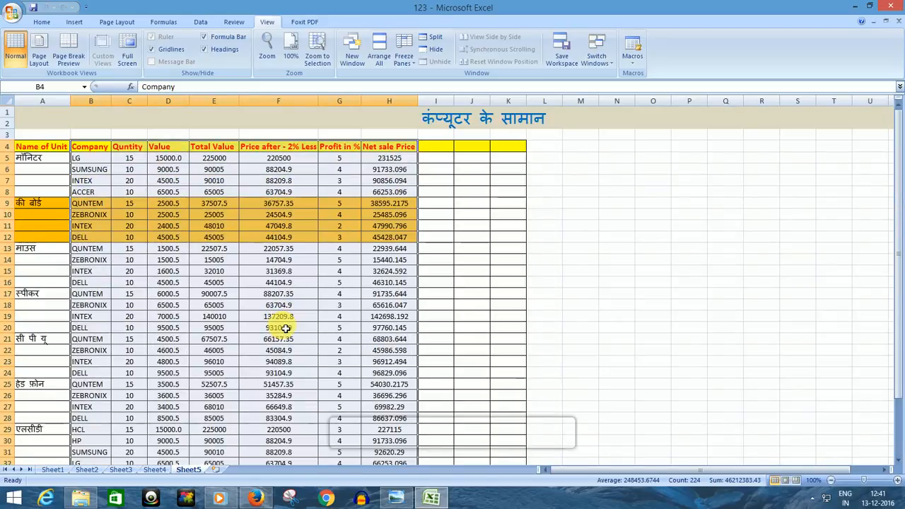